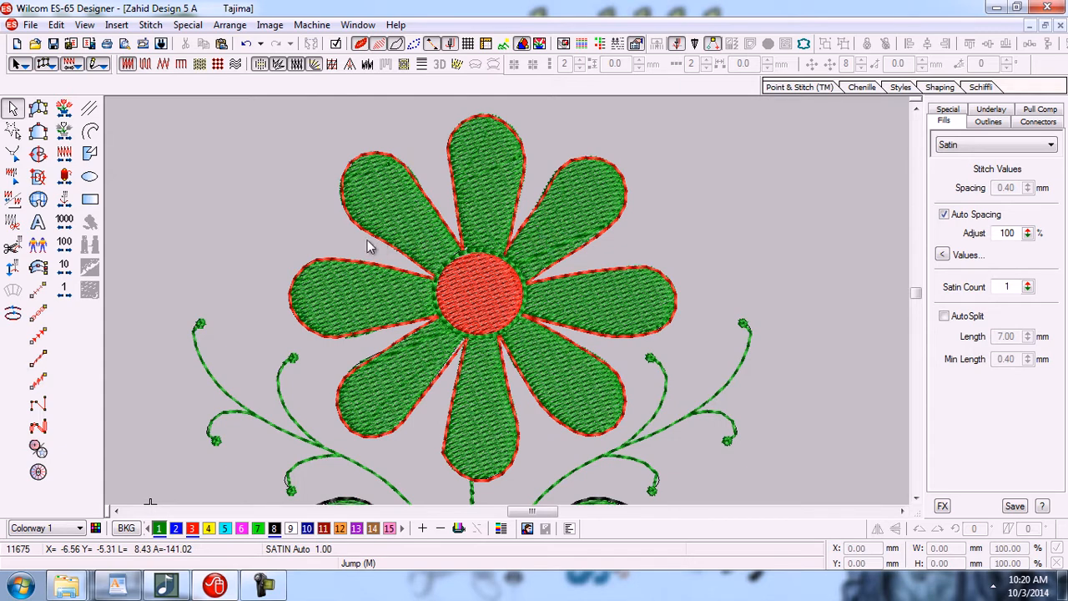
Display the black line-art flower image beside the stitched design and lock it in place as the tracing backdrop
left_click(378, 210)
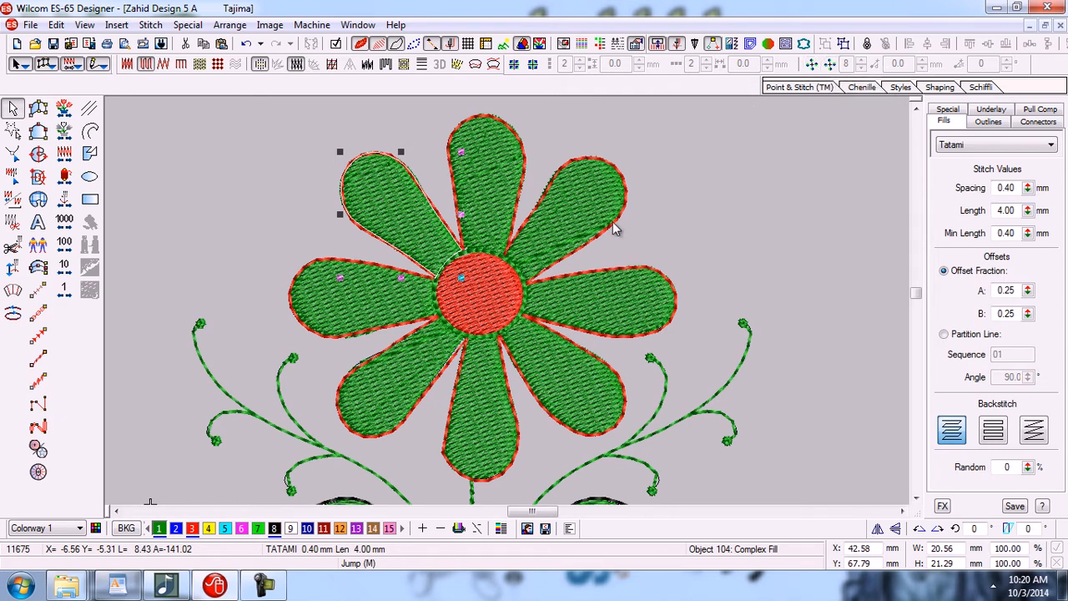
left_click(720, 240)
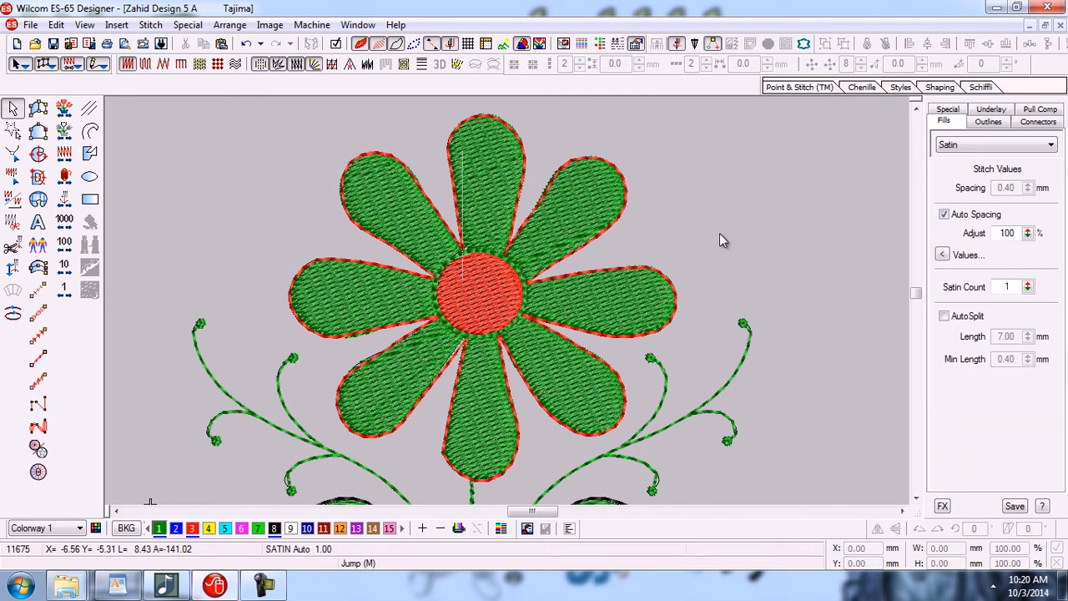
key("0")
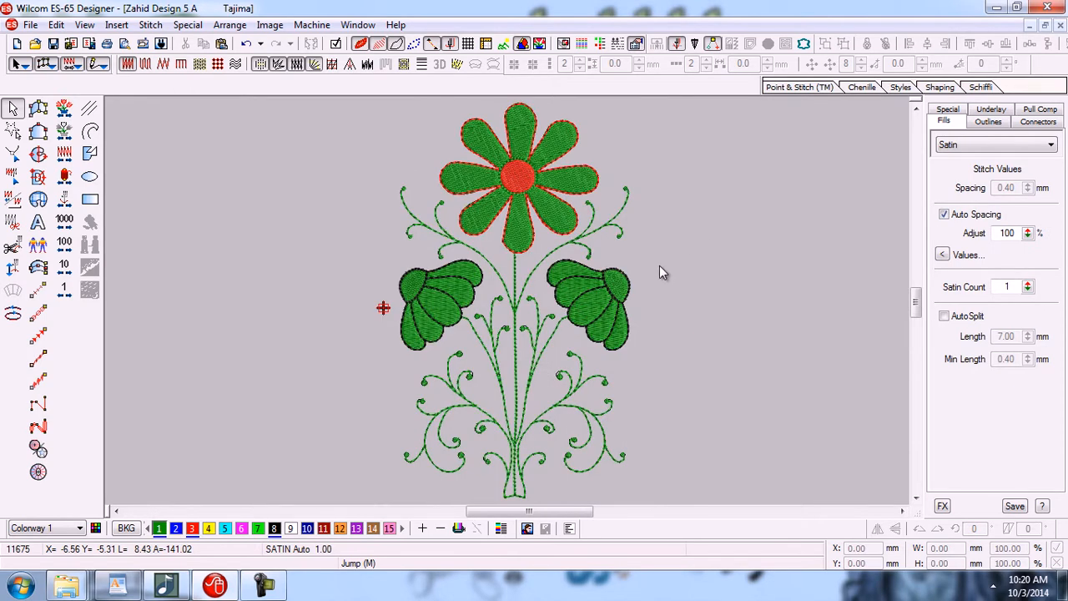
key("d")
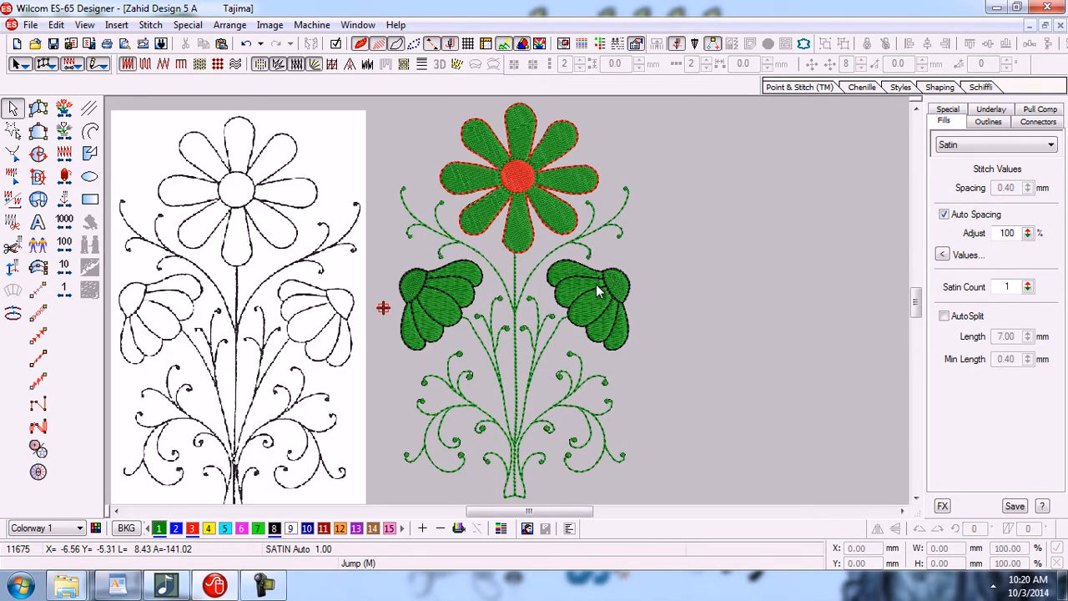
key("0")
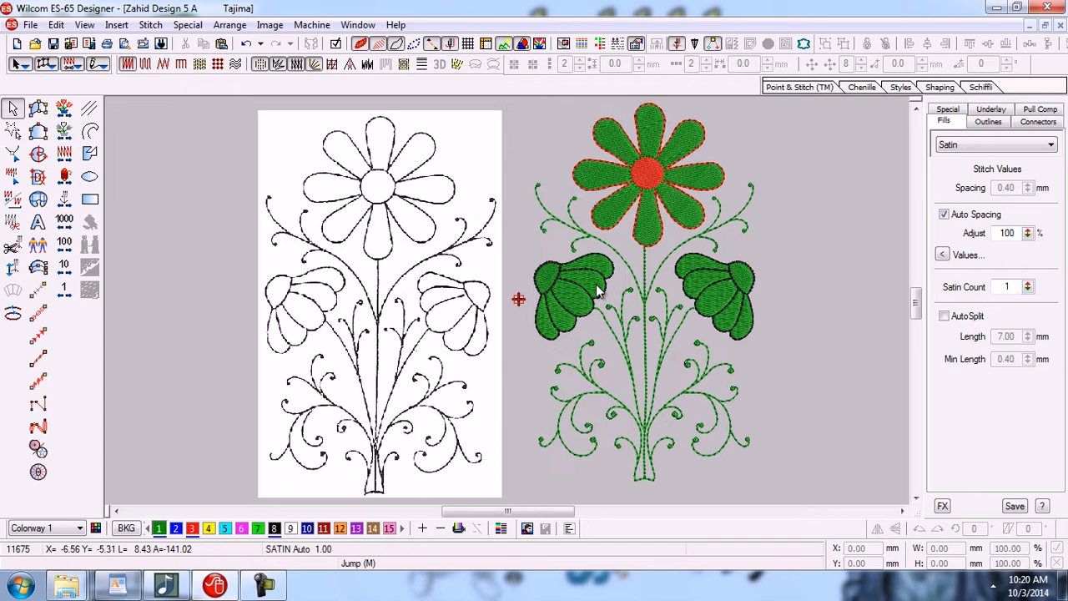
left_click(379, 292)
key("Escape")
Outline the backdrop flower's right-hand horizontal petal as a closed Complex Fill boundary in colour 1, following its curve back to the centre circle
key("b")
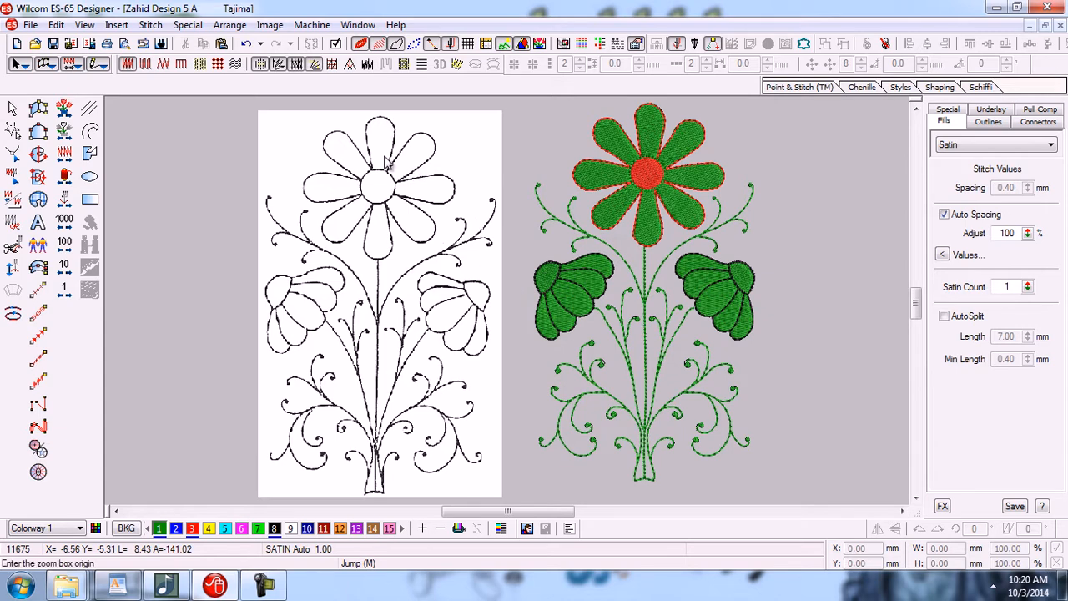
left_click_drag(293, 110, 472, 273)
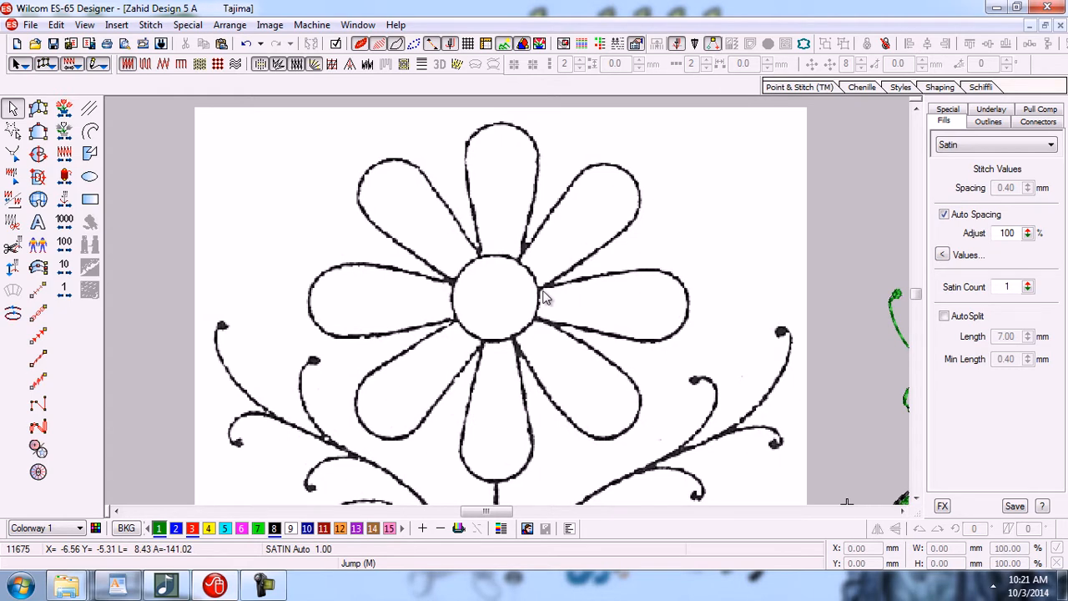
key("b")
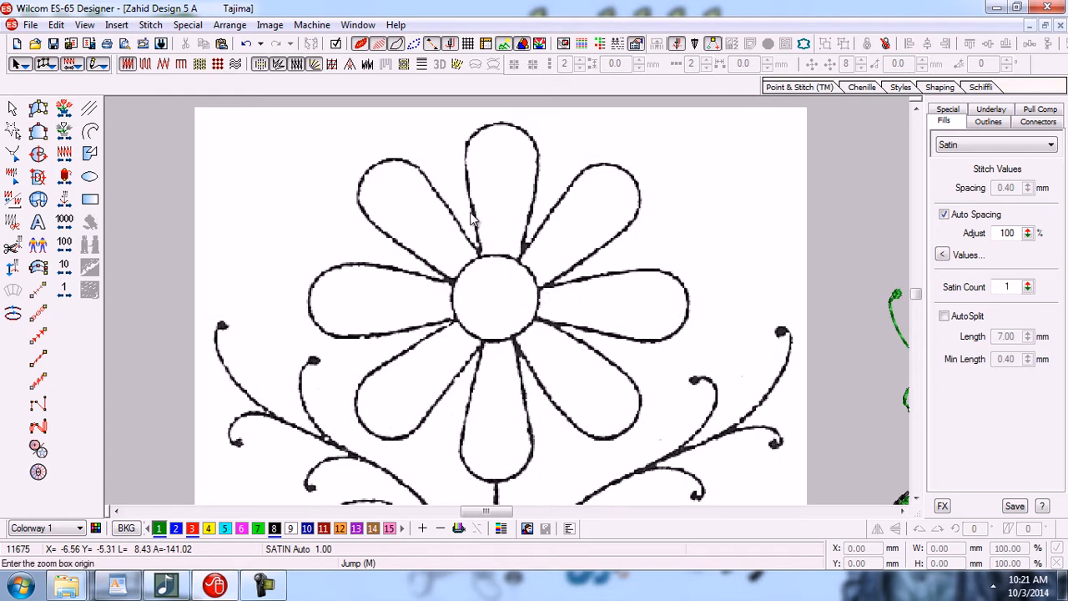
left_click_drag(471, 215, 715, 402)
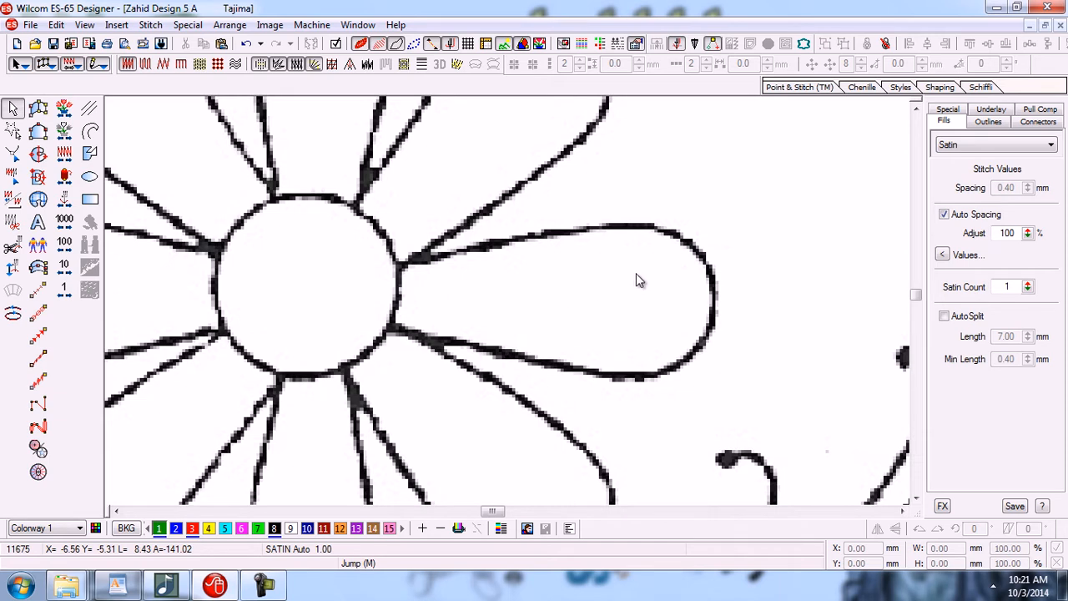
left_click(39, 154)
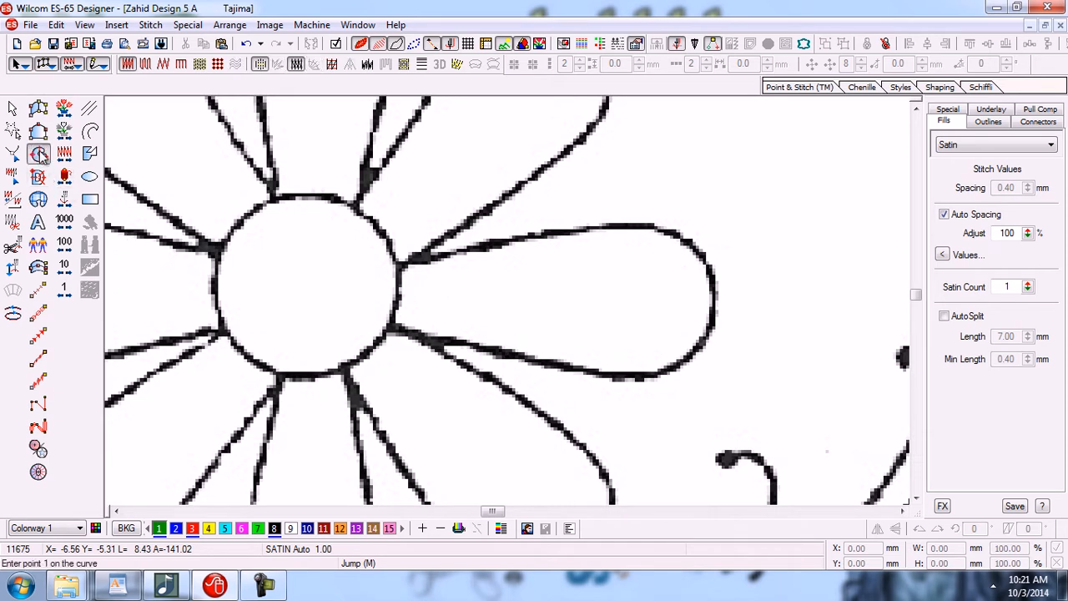
left_click(400, 266)
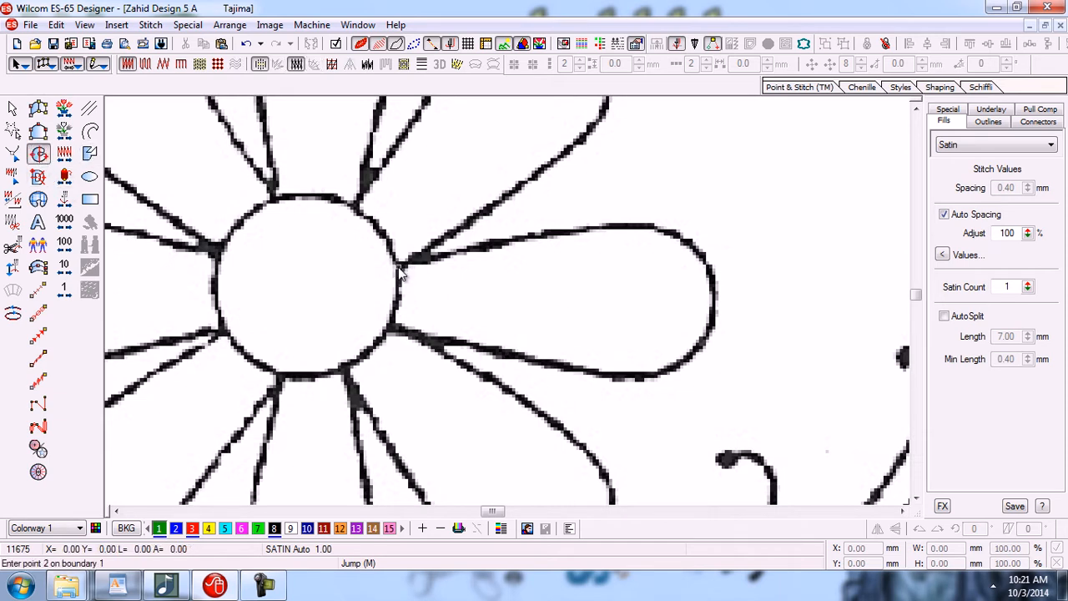
left_click(549, 236)
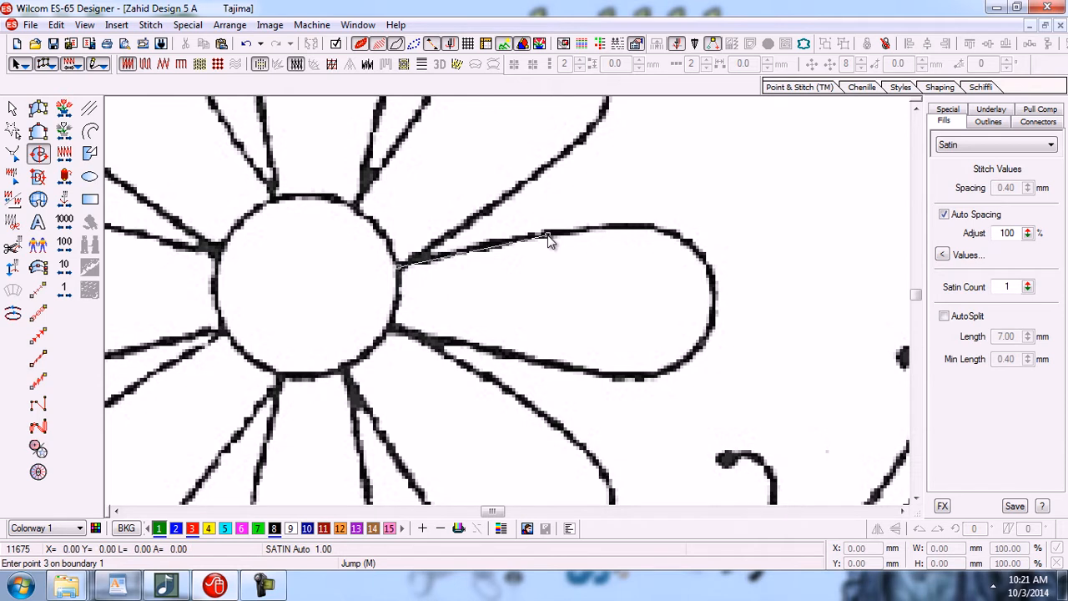
left_click(657, 228)
left_click(713, 295)
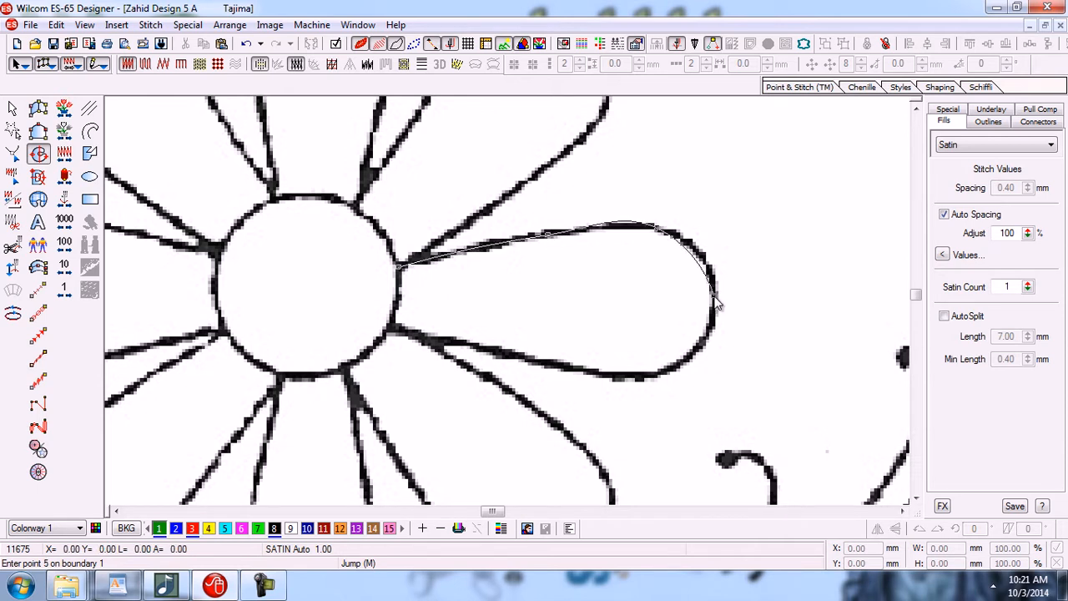
left_click(655, 377)
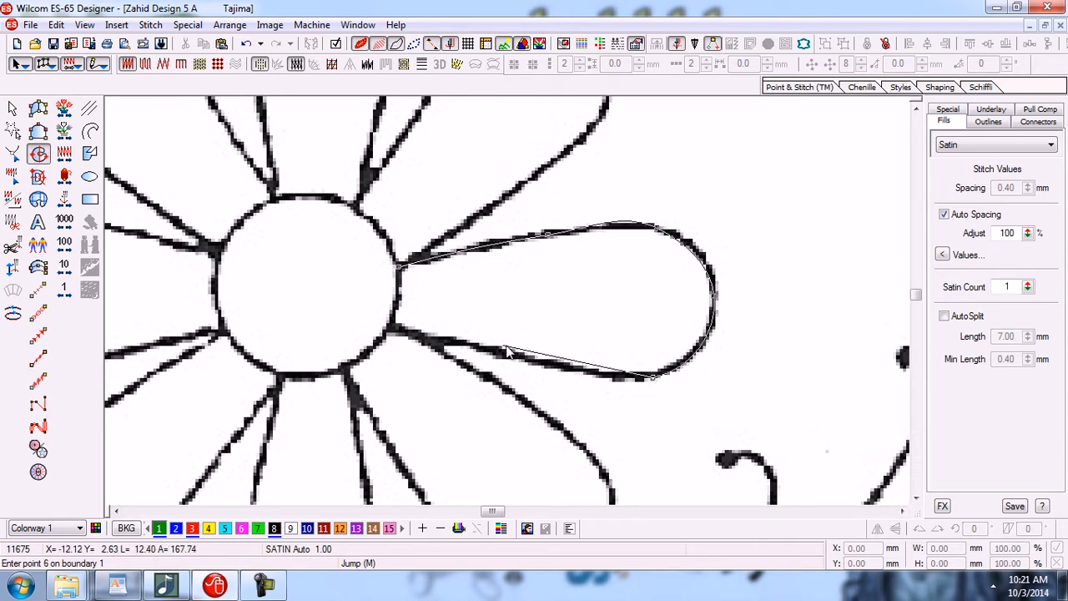
left_click(532, 361)
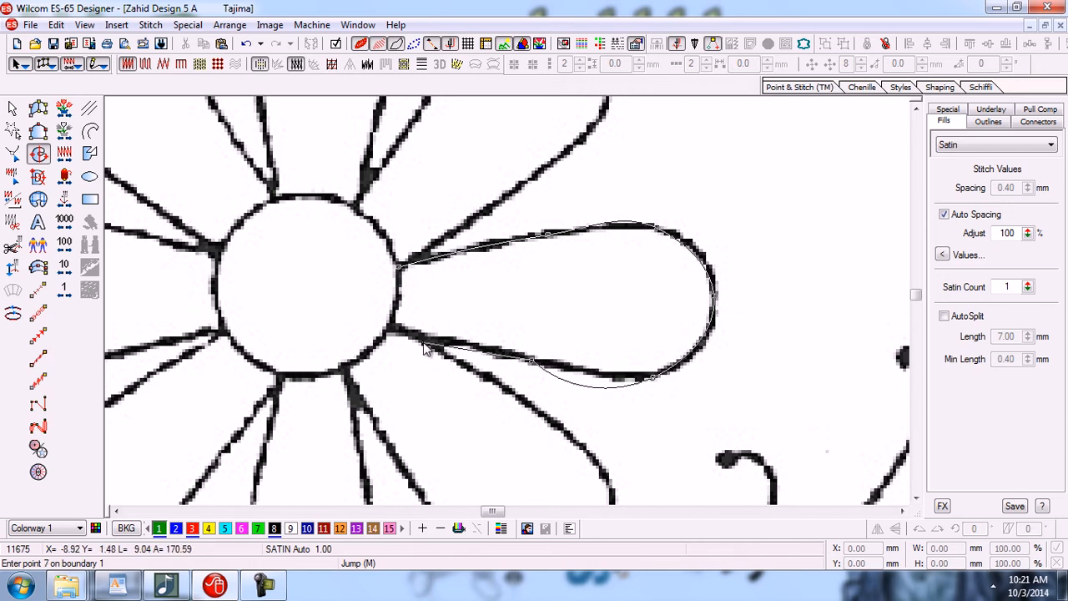
left_click(391, 328)
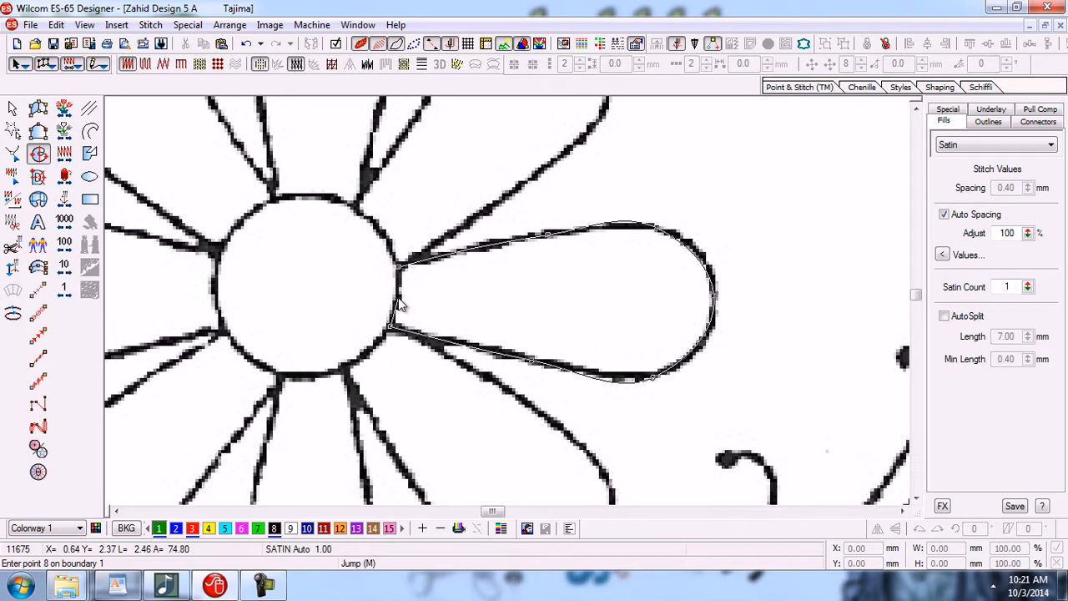
left_click(398, 298)
key("Return")
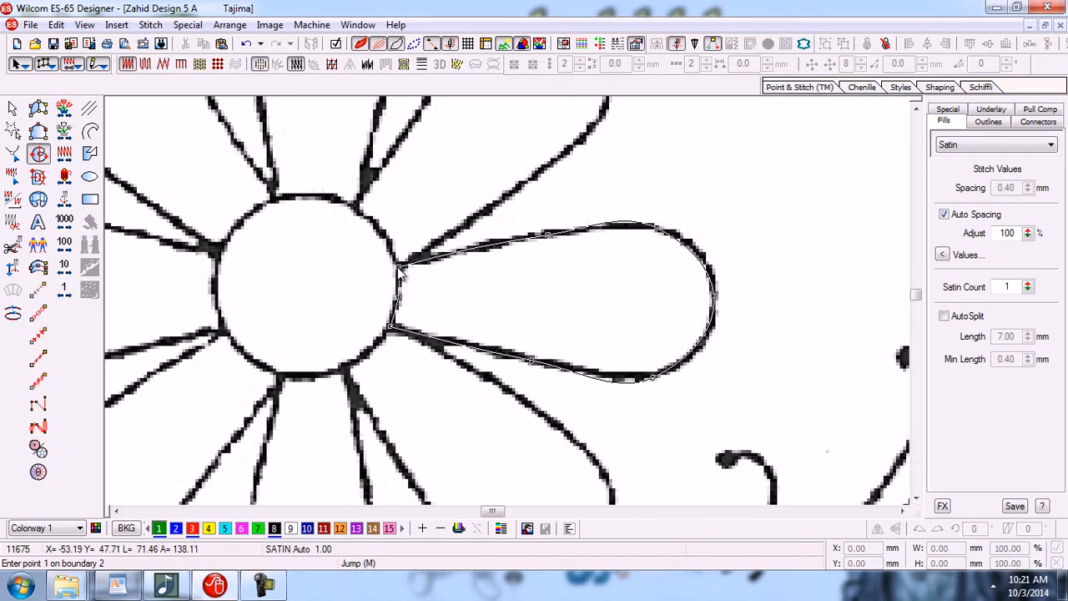
key("Return")
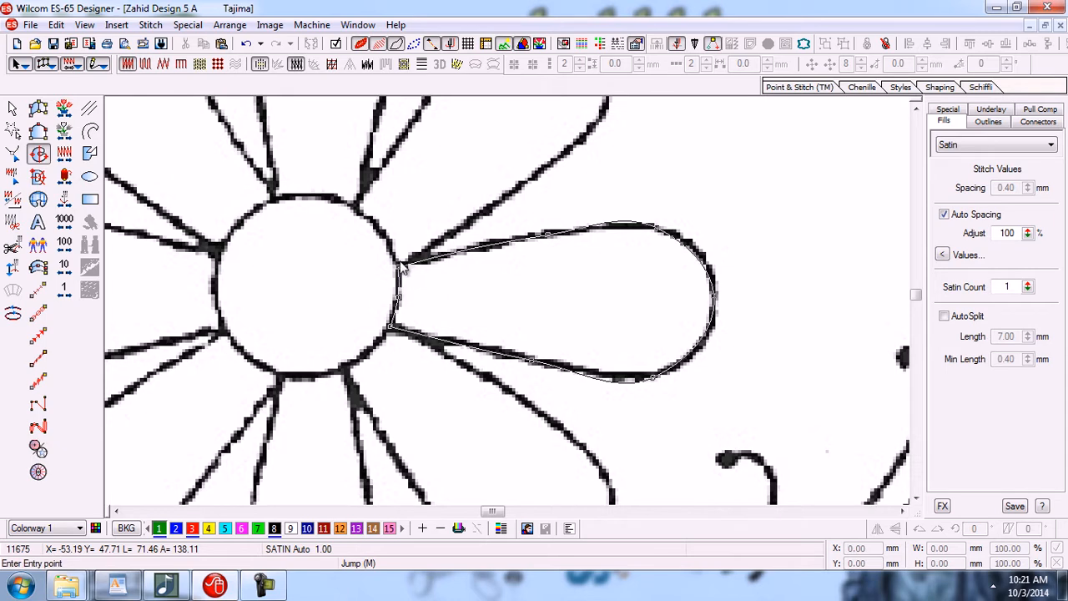
Place the petal's entry and exit points at its two inner corners and set a vertical stitch angle across it
left_click(402, 269)
left_click(395, 327)
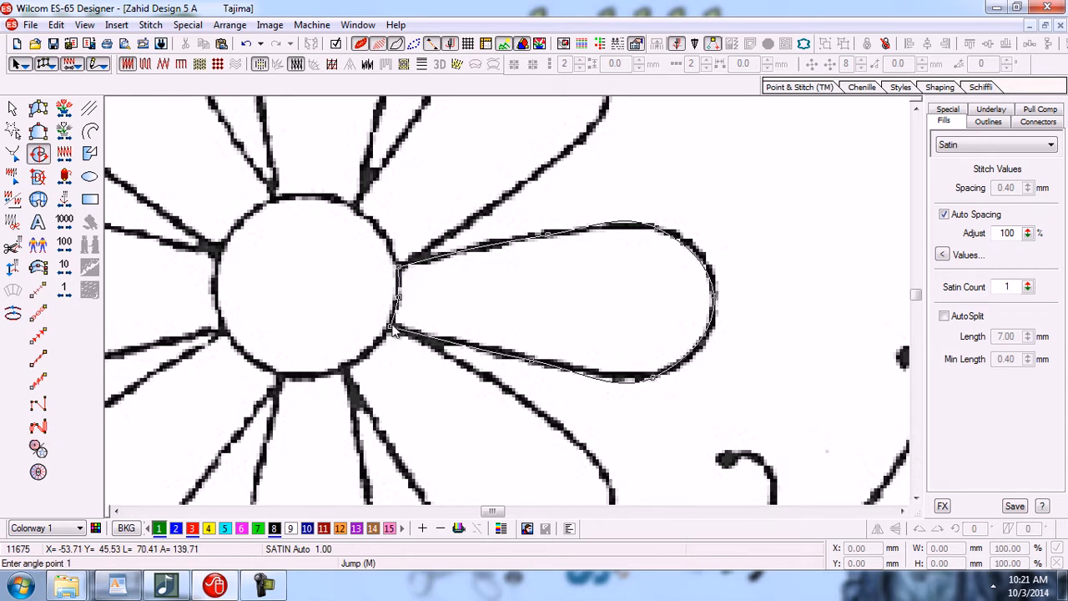
left_click(552, 171)
left_click(549, 464)
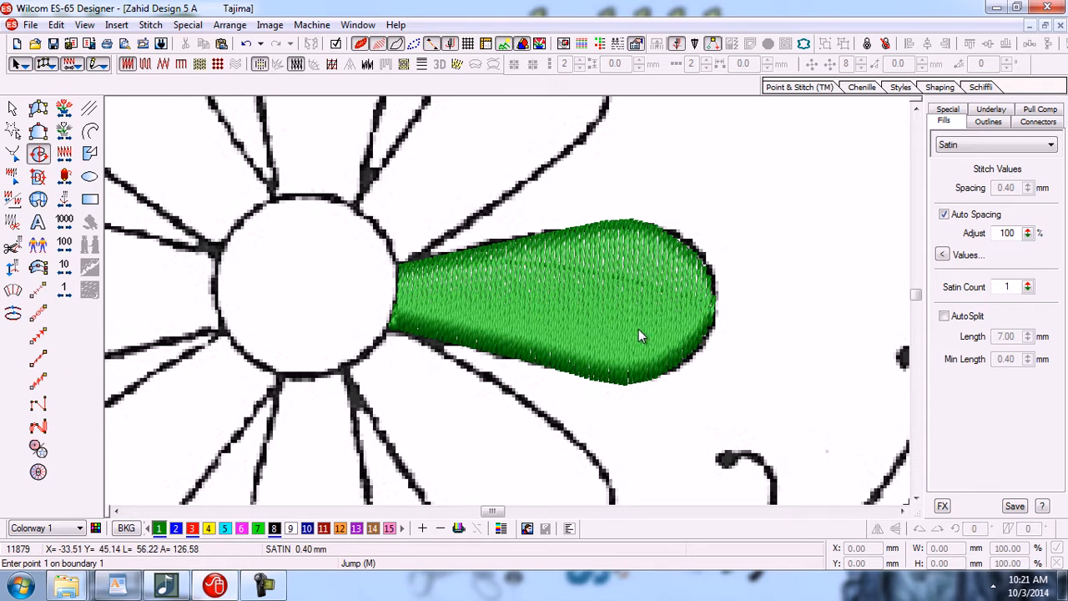
Reshape the filled petal with the backdrop and stitches hidden, moving its entry point onto the upper inner corner
key("d")
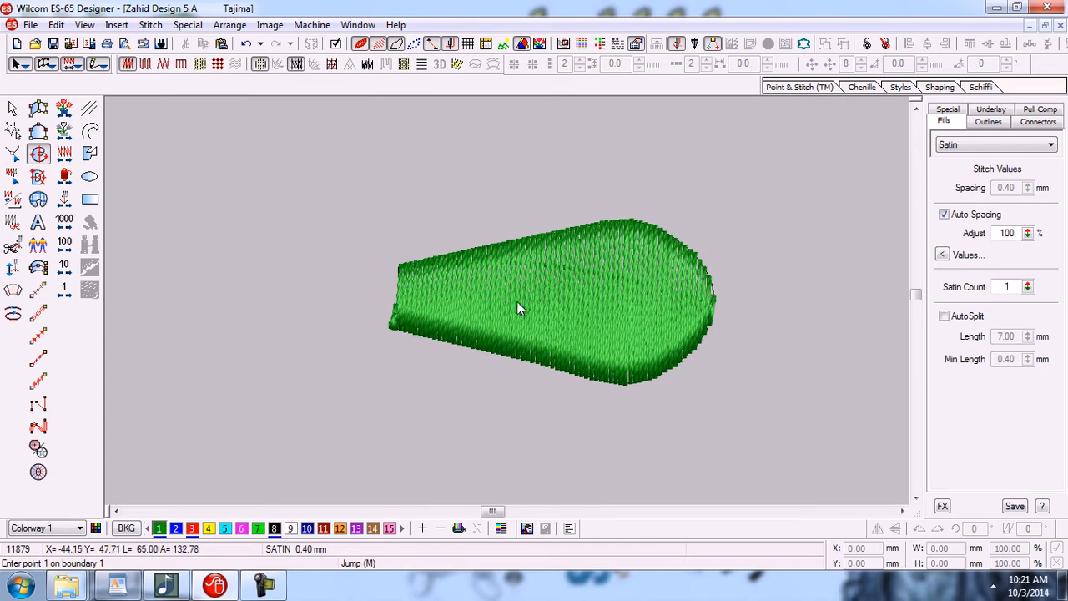
key("h")
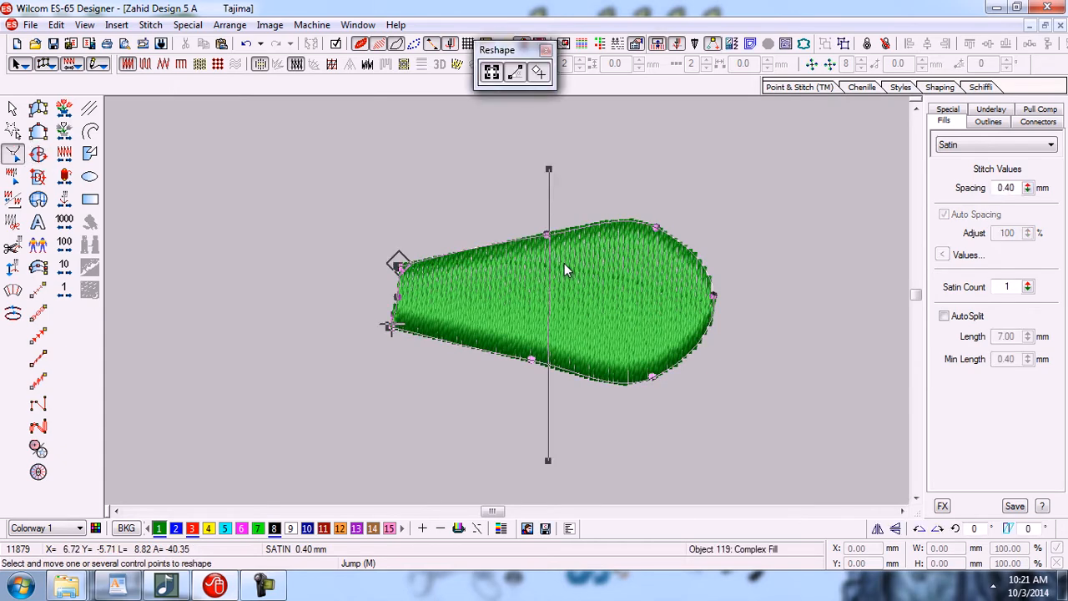
key("s")
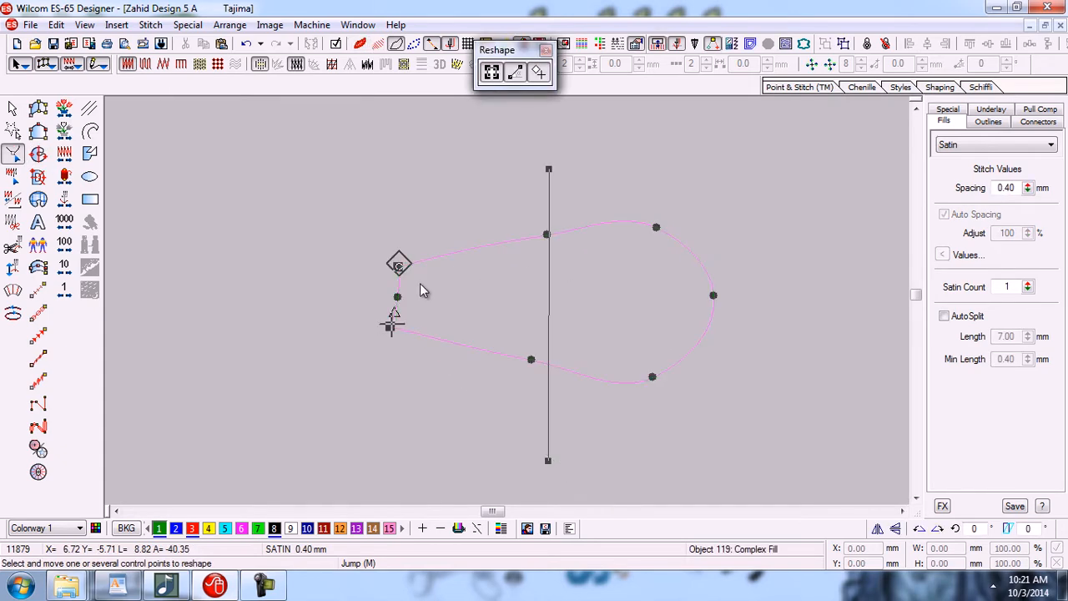
mouse_move(404, 264)
left_mouse_down()
mouse_move(375, 235)
mouse_move(395, 267)
left_mouse_up()
left_click_drag(374, 232, 396, 267)
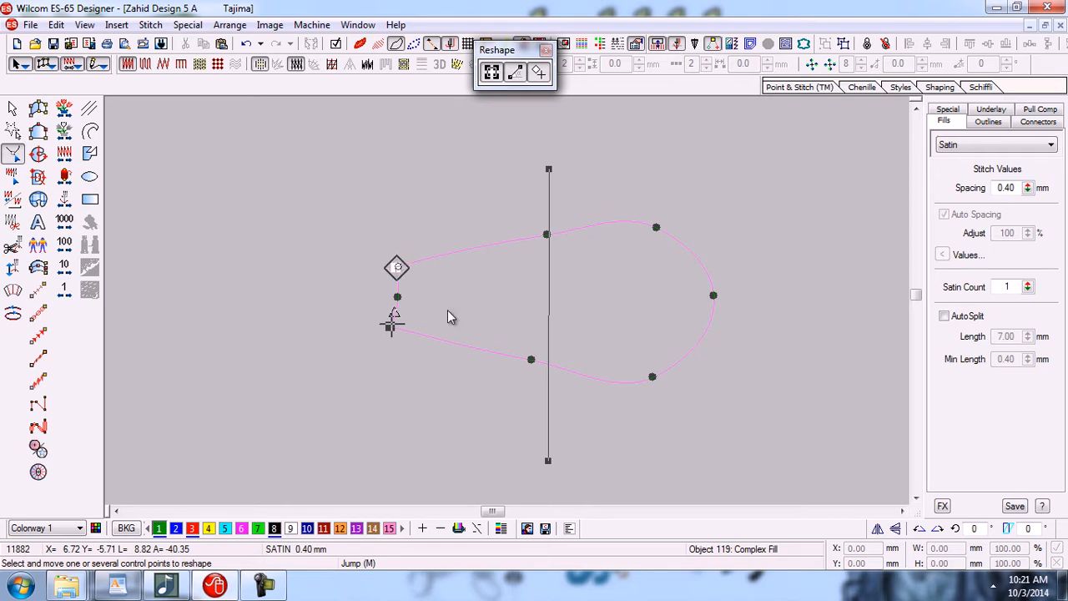
key("Return")
key("d")
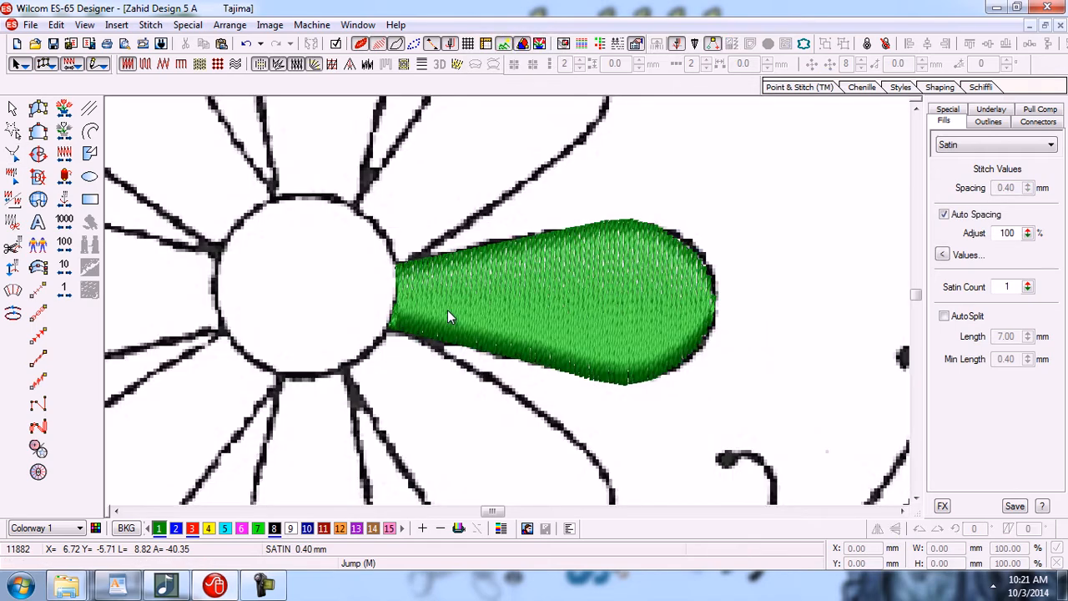
Prepare the Run tool in colour 2 and display the filled petal as a bare outline without backdrop or stitches
key("shift+z")
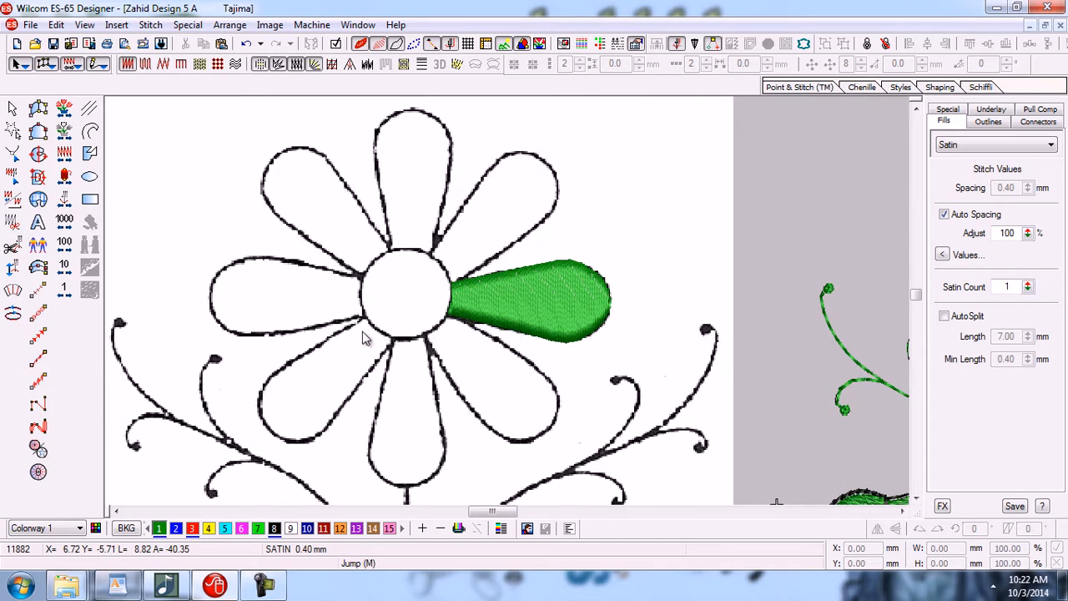
left_click(39, 289)
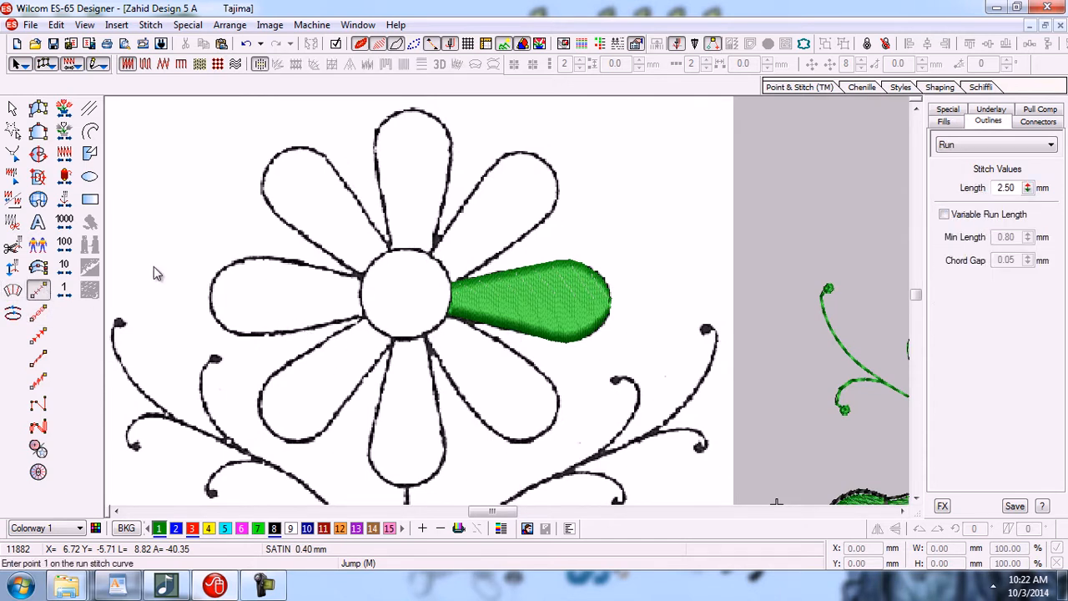
left_click(177, 529)
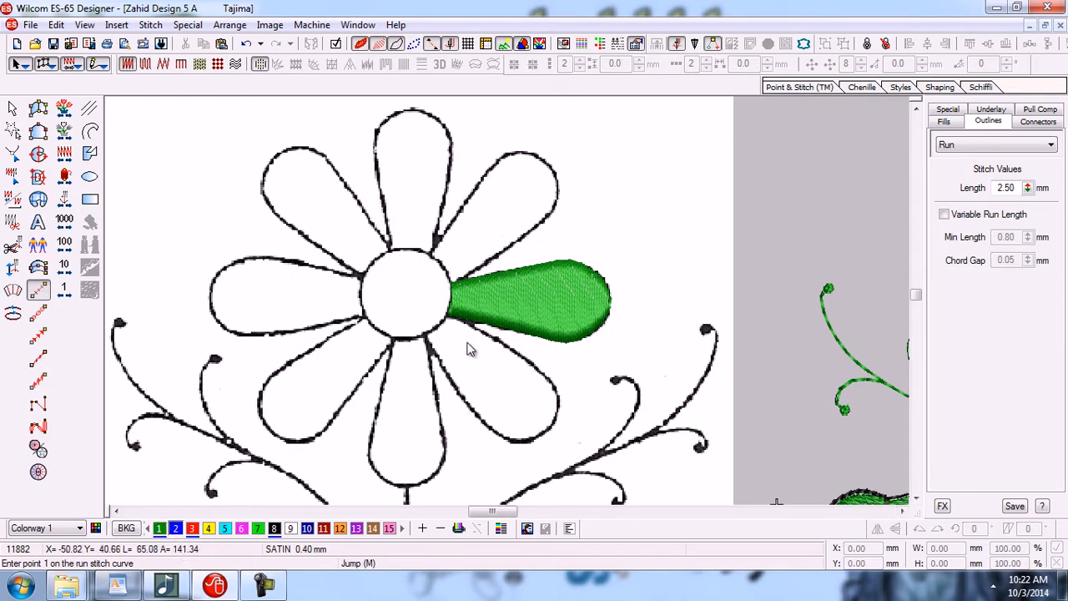
key("b")
left_click_drag(442, 244, 635, 345)
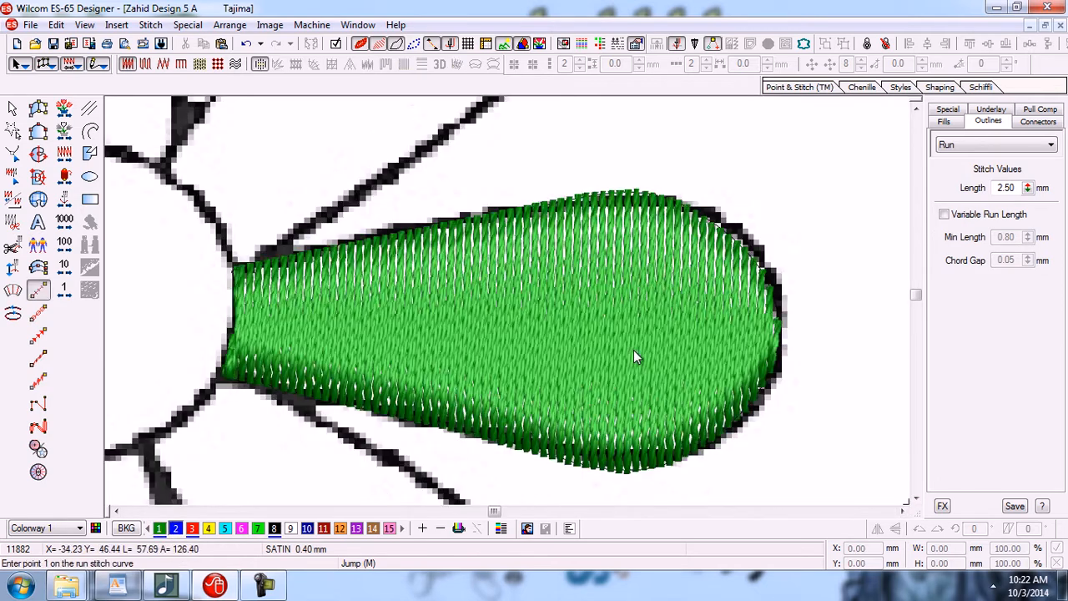
key("shift+d")
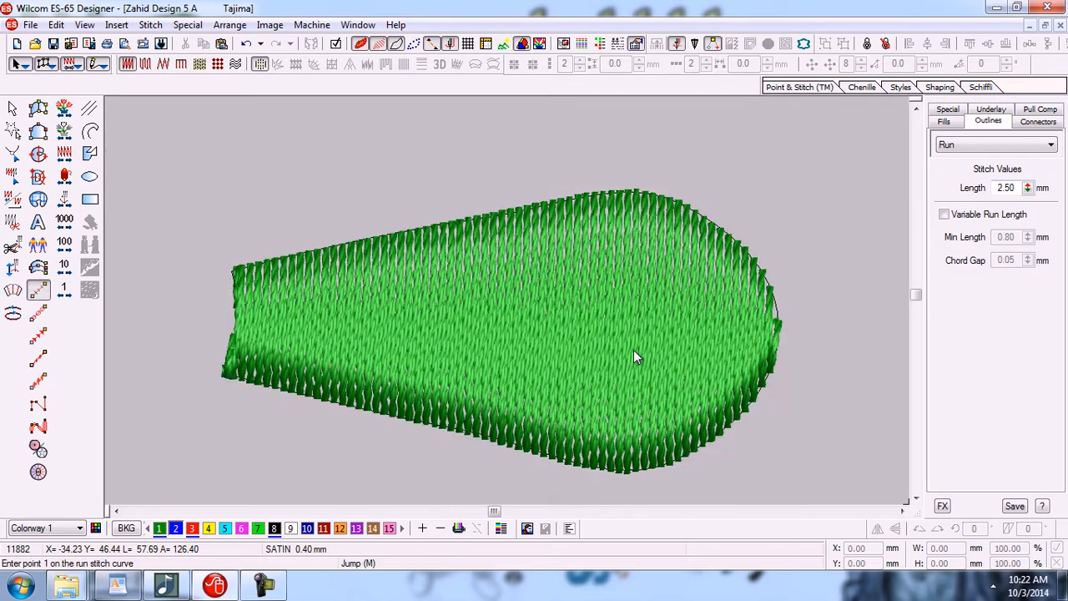
left_click(377, 45)
left_click(378, 46)
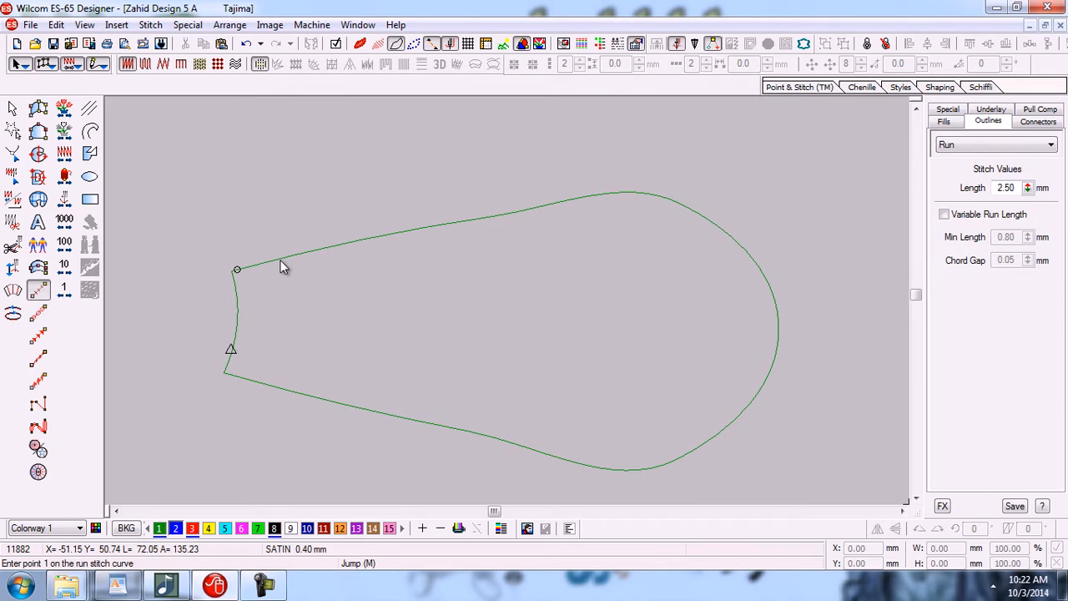
left_click(396, 44)
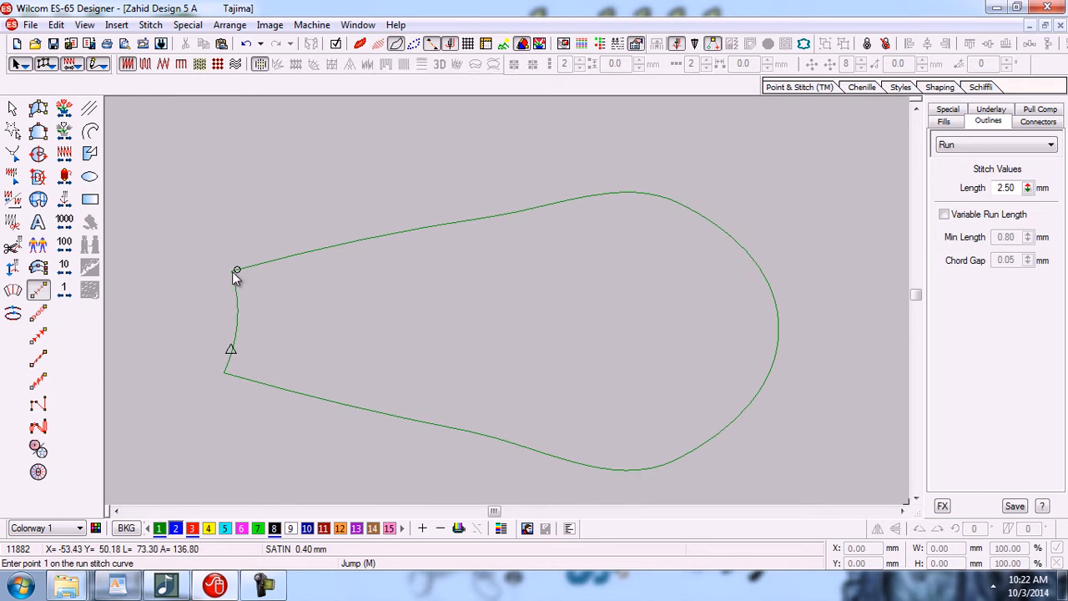
Trace a run stitch line in colour 2 along the petal's upper edge from the upper inner corner to the start of the rounded tip
left_click(236, 271)
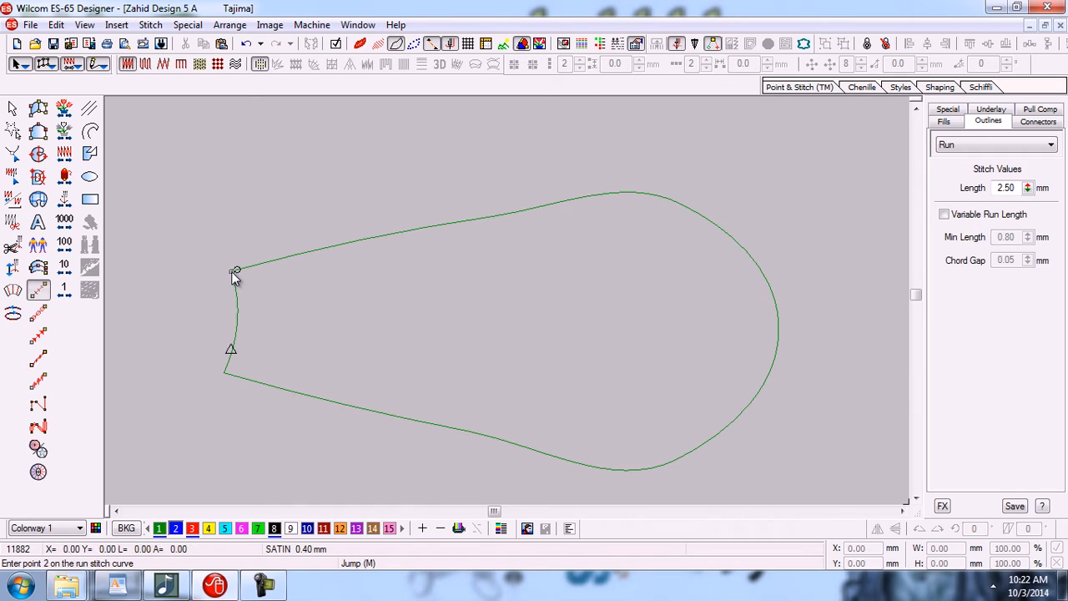
left_click(382, 236)
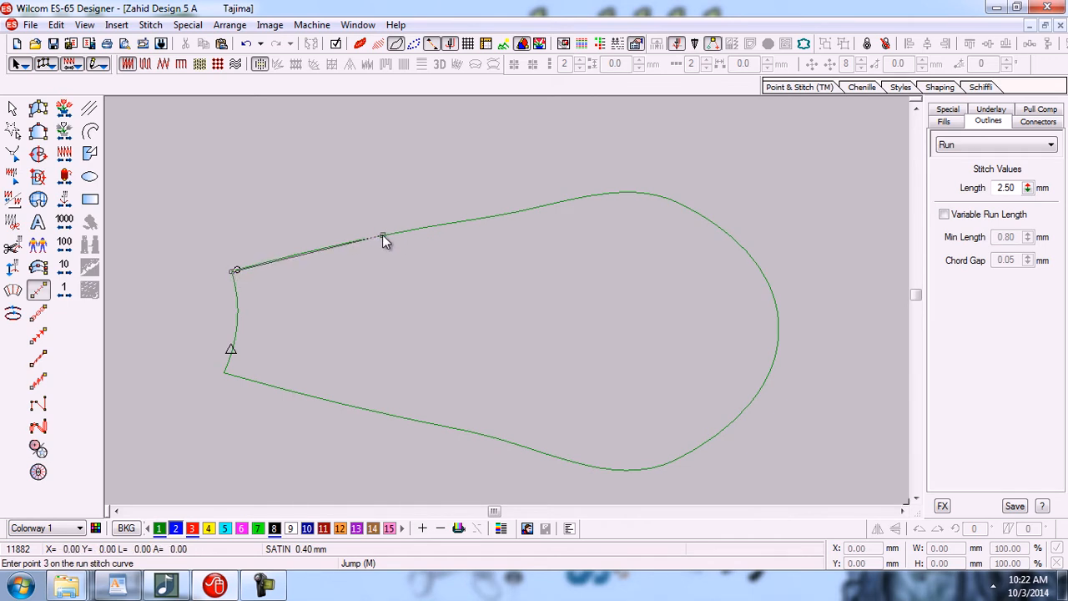
left_click(498, 217)
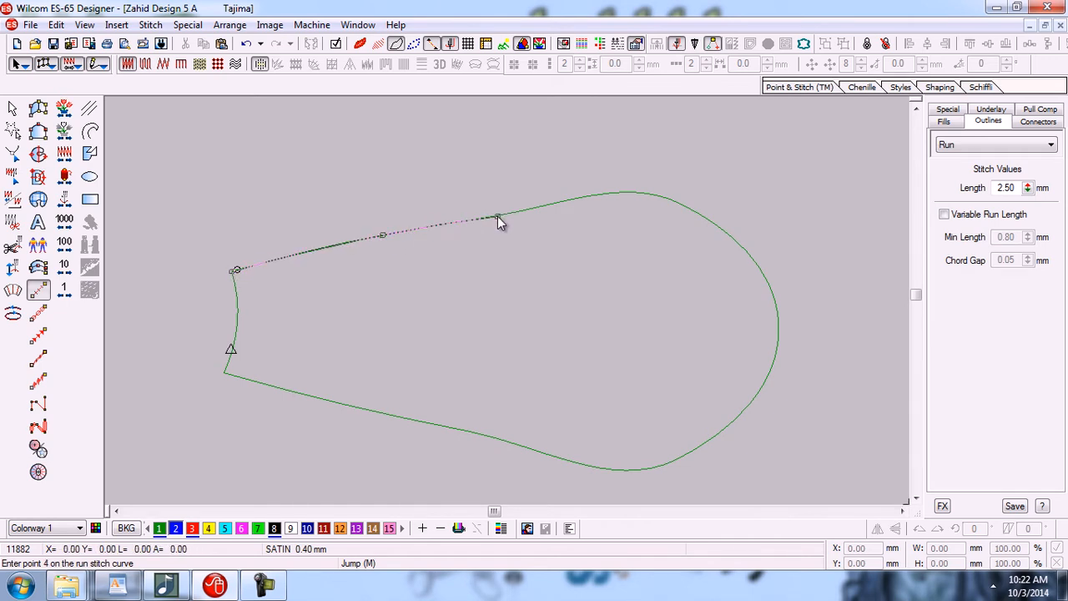
left_click(572, 202)
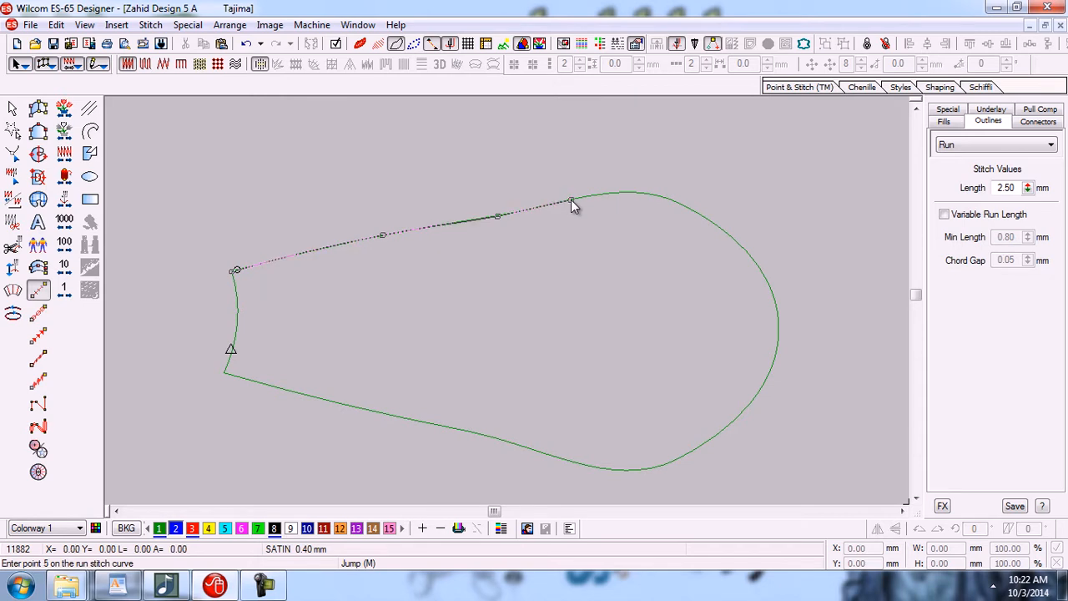
left_click(643, 193)
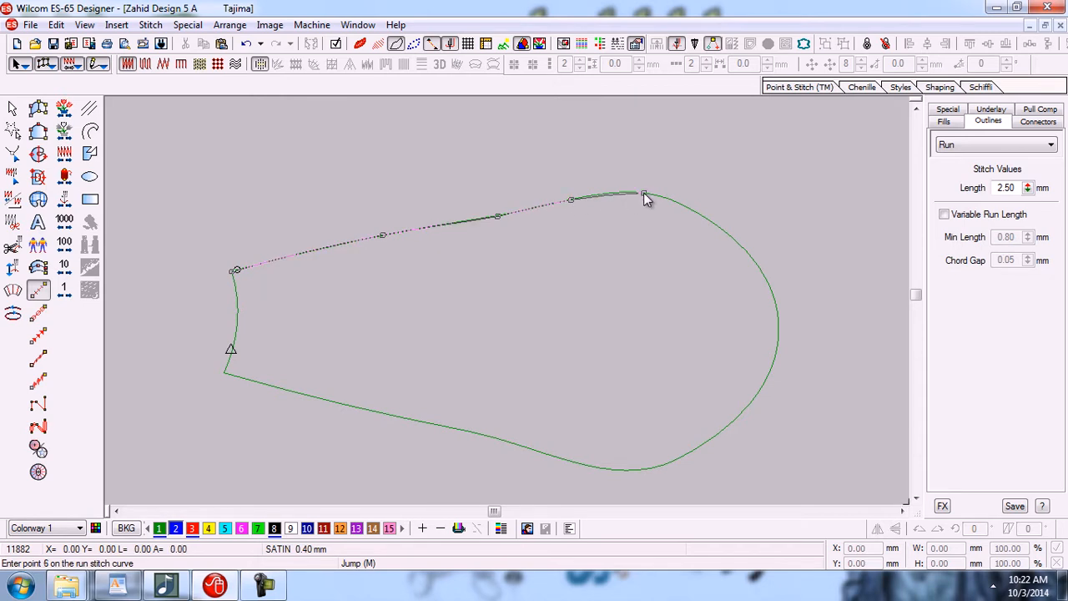
left_click(729, 236)
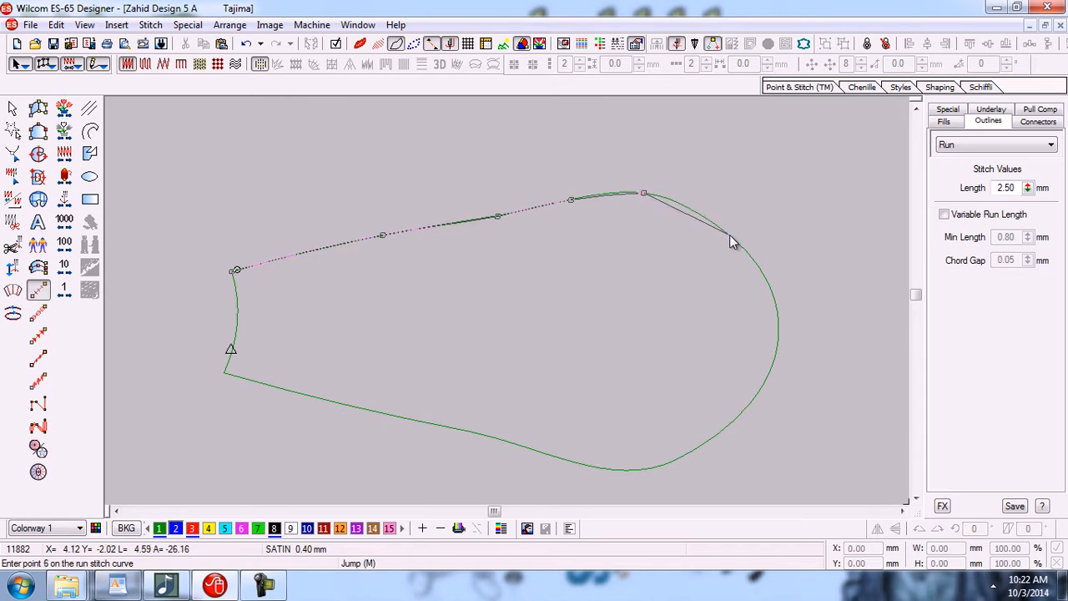
left_click(777, 333)
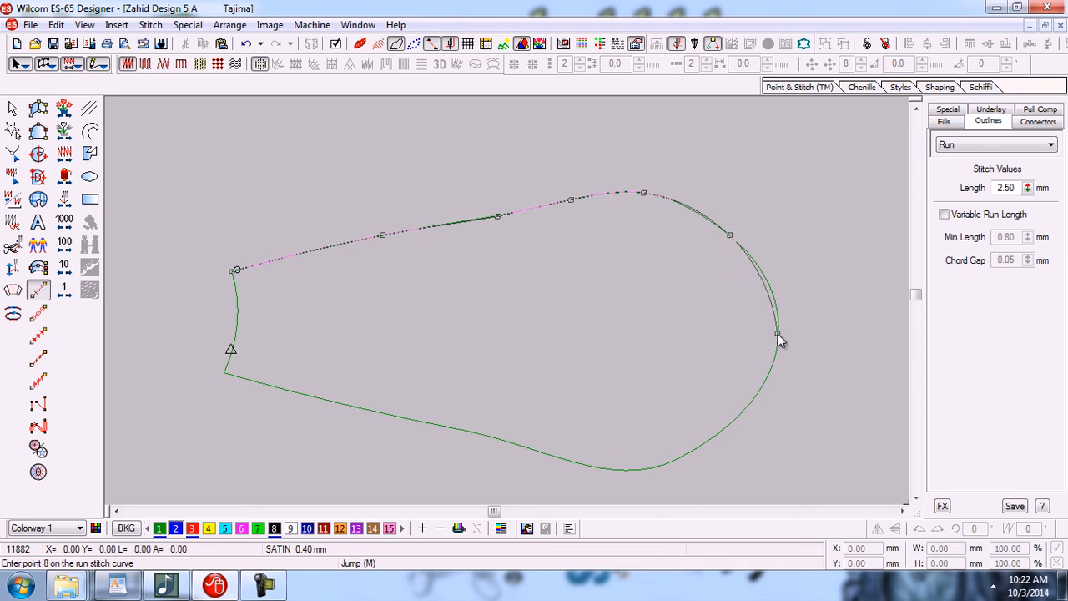
left_click(725, 431)
key("BackSpace")
key("BackSpace")
Continue the run line around the outermost part of the petal's rounded tip, following the fill boundary
left_click(777, 305)
left_click(760, 391)
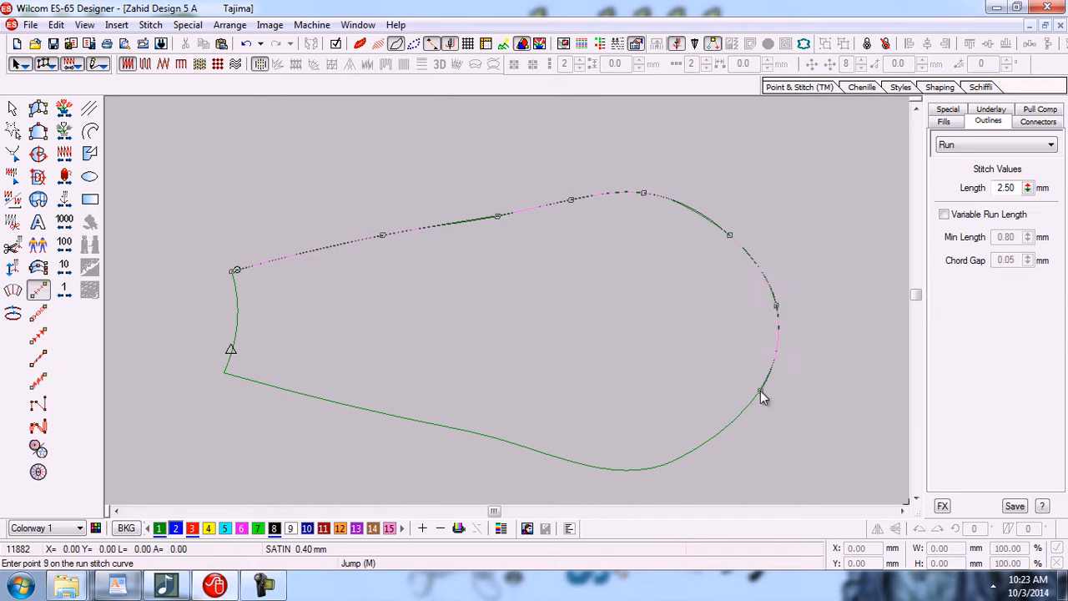
left_click(684, 456)
left_click(642, 470)
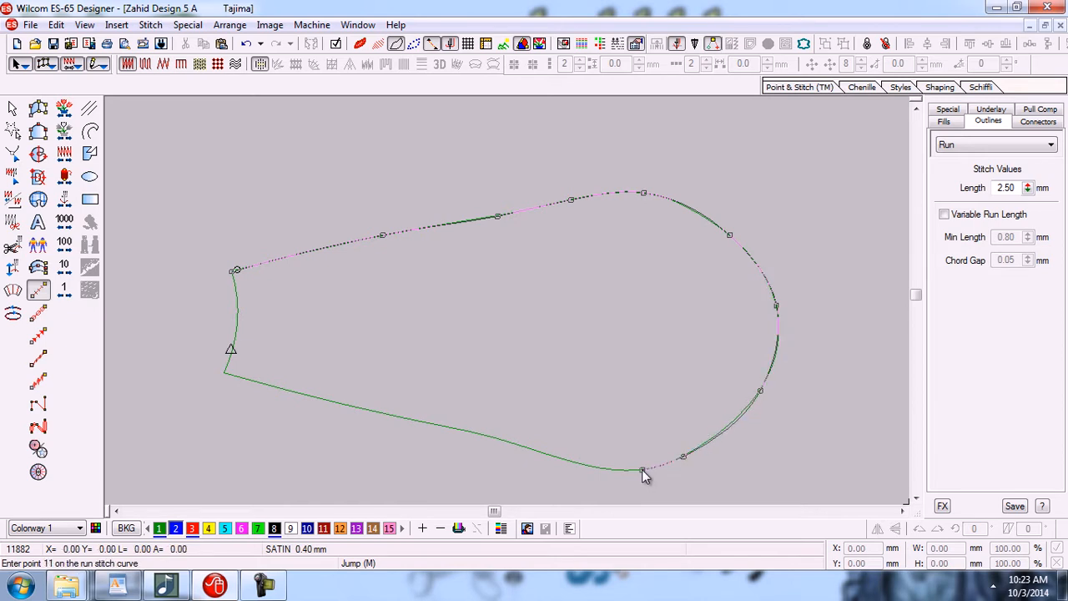
key("BackSpace")
key("BackSpace")
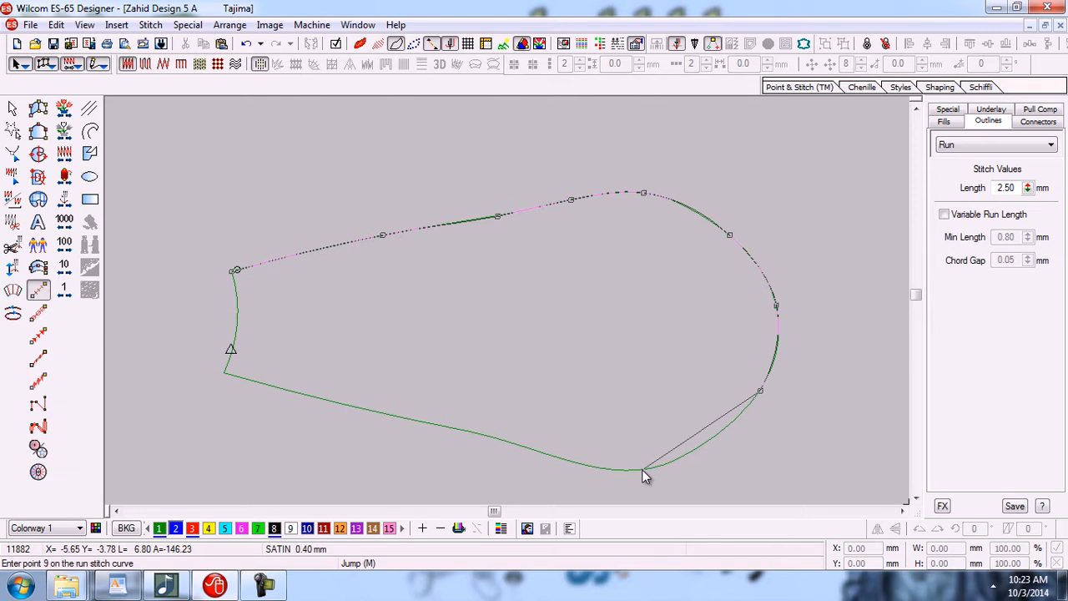
Carry the run line around the lower side of the tip and back along the petal's lower edge
left_click(721, 430)
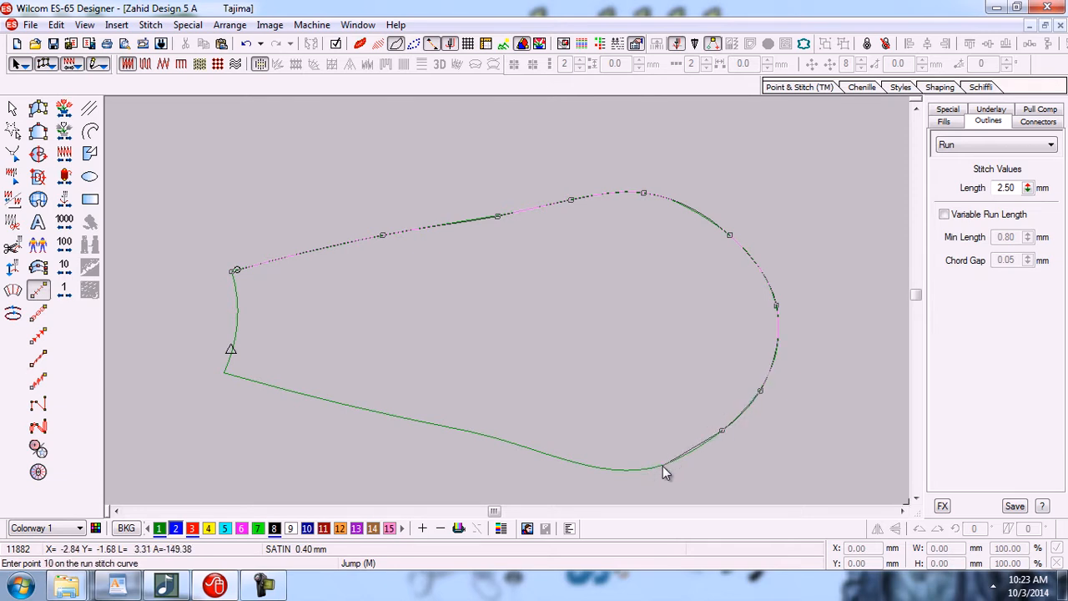
left_click(663, 467)
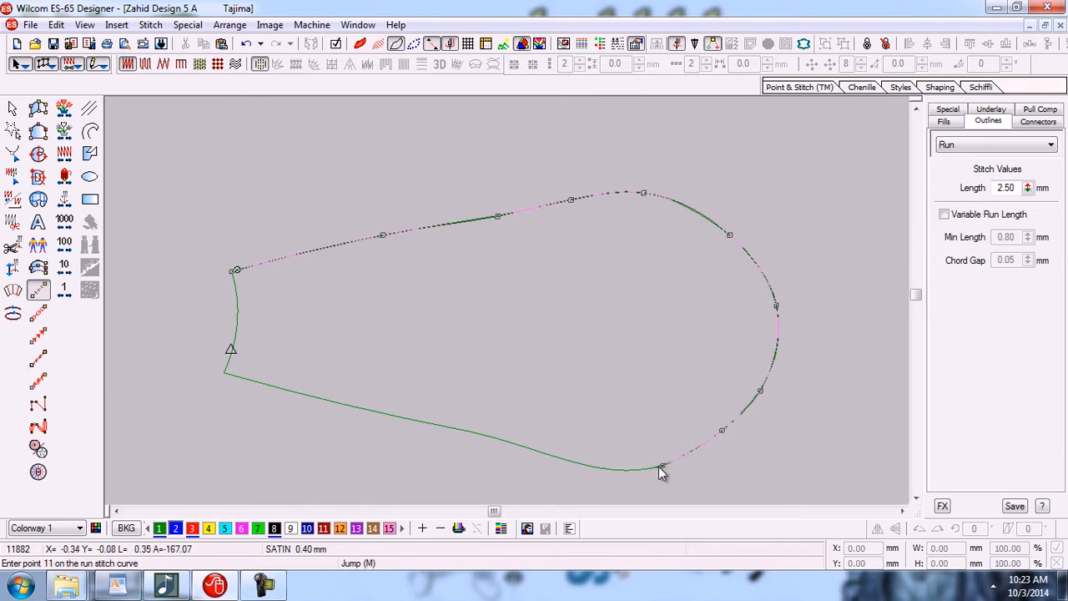
left_click(595, 468)
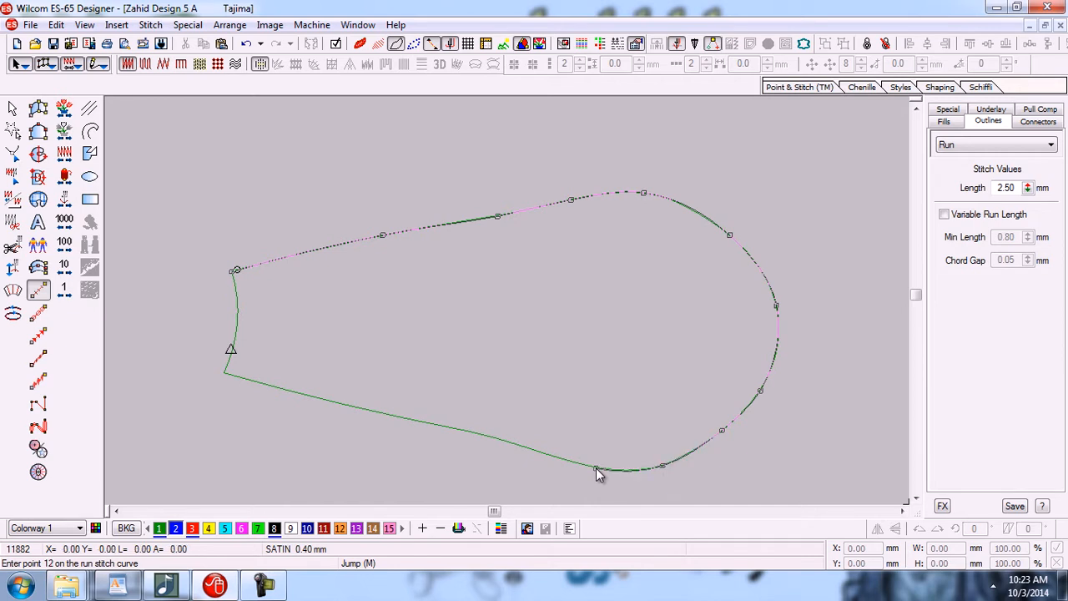
left_click(523, 448)
left_click(446, 429)
left_click(326, 401)
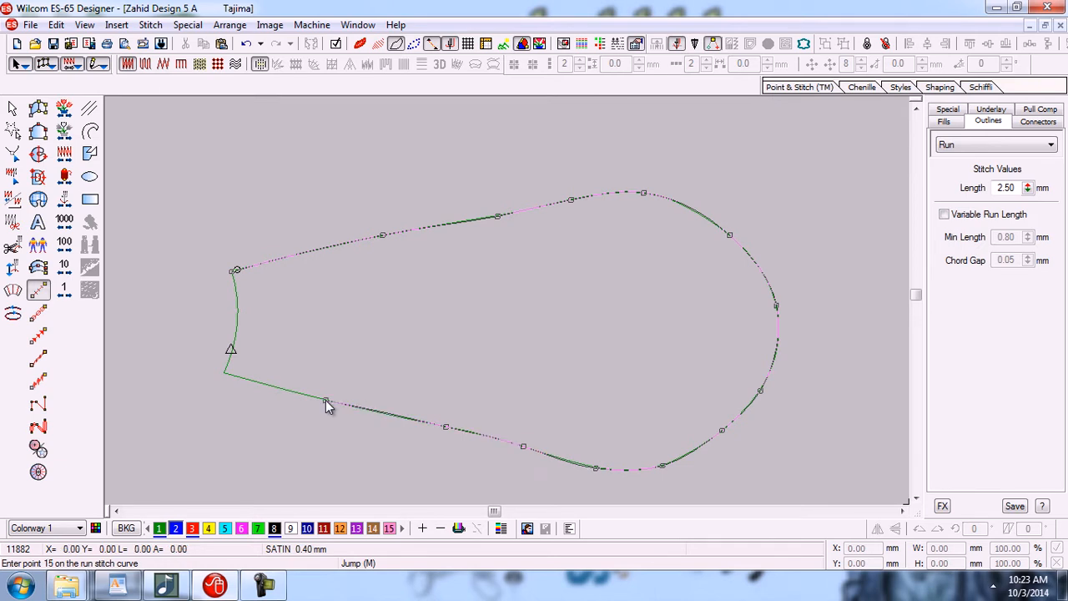
Finish the run outline through the lower inner corner and along the curved inner edge back to its starting point
left_click(223, 372)
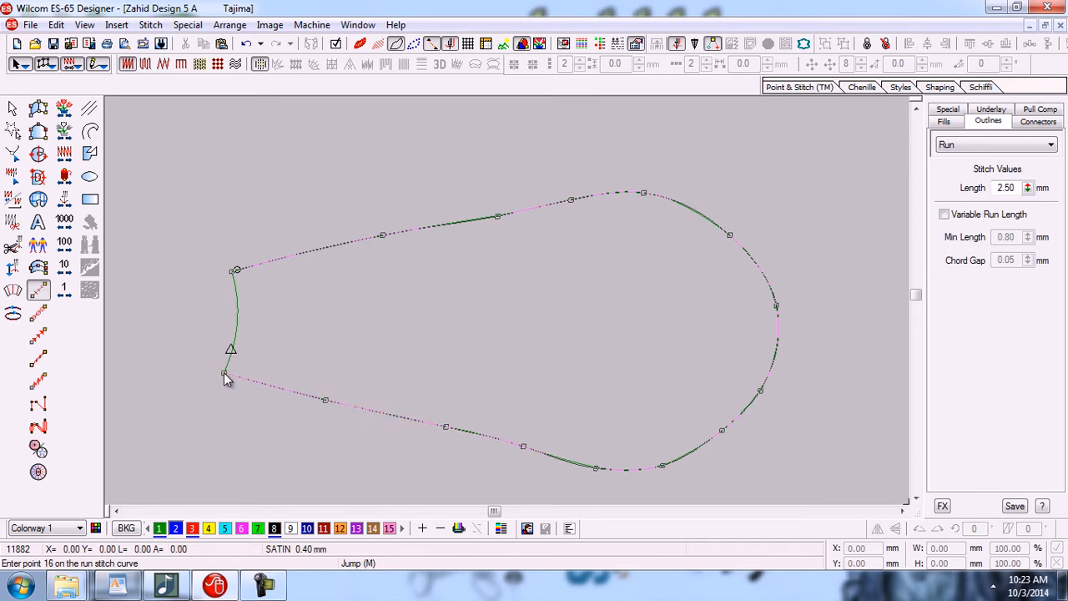
left_click(237, 326)
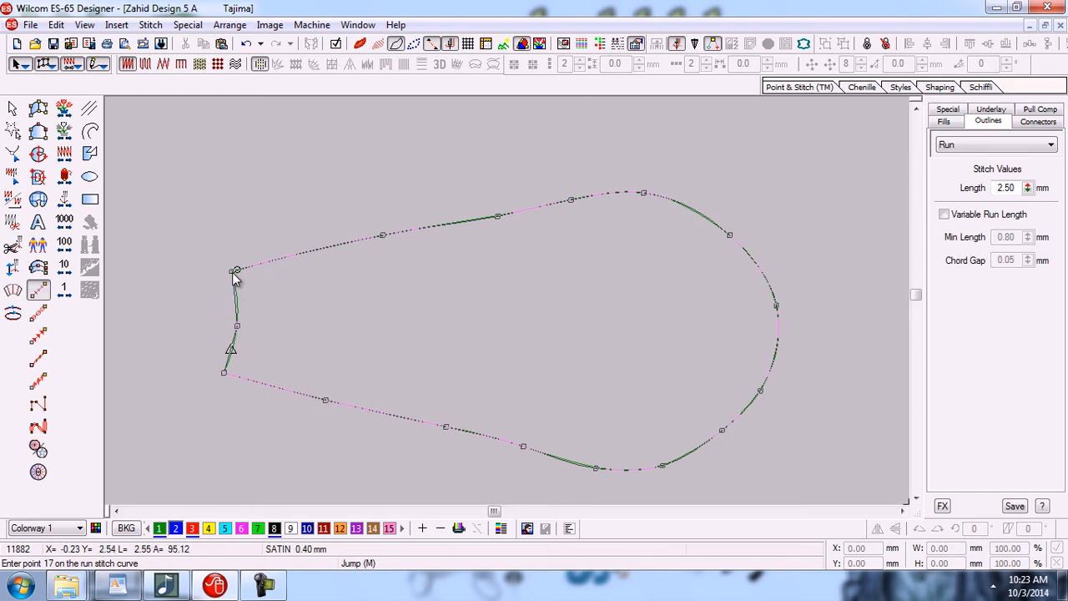
left_click(233, 273)
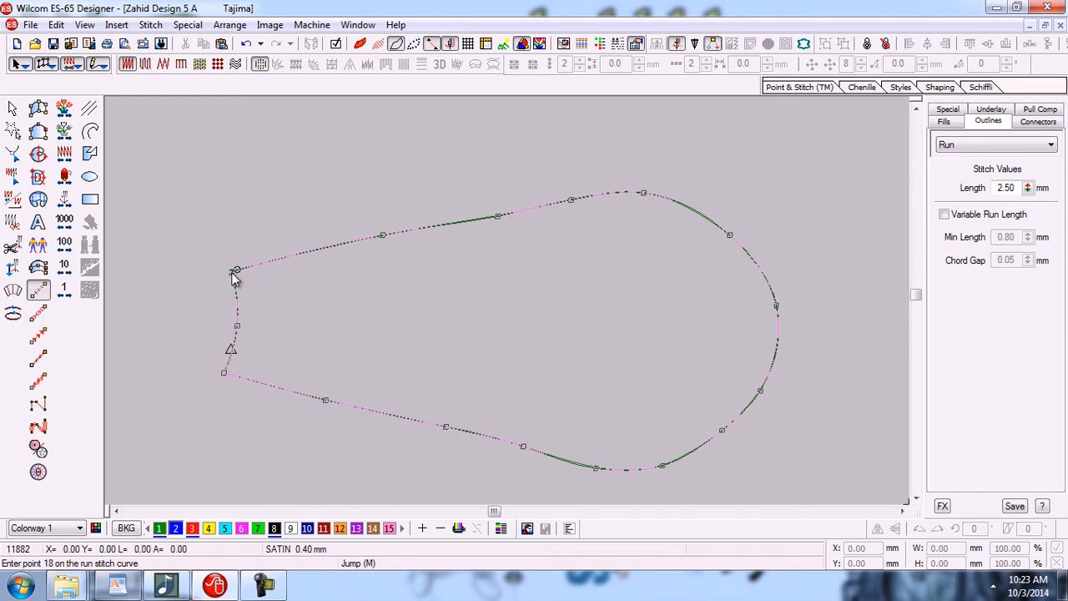
key("Return")
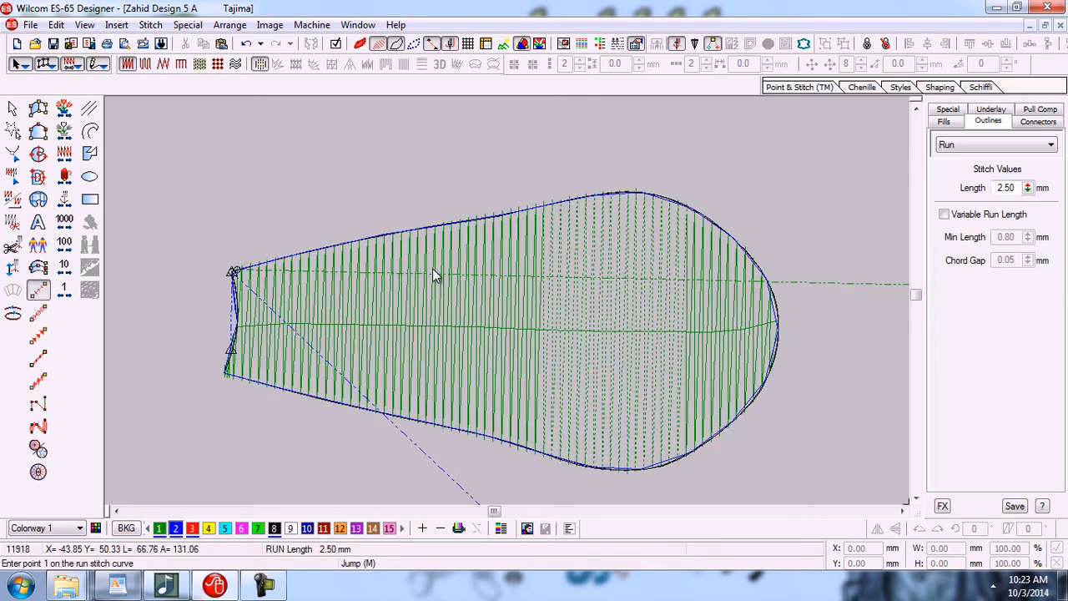
Display the outlined petal in realistic stitch view over the backdrop artwork, with the whole flower in view
key("t")
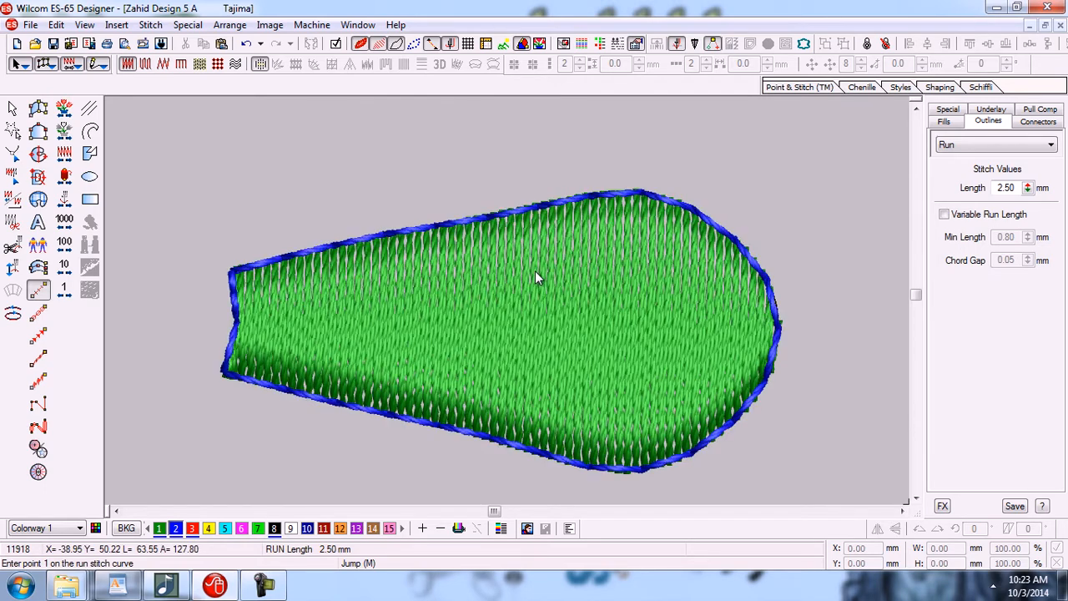
key("shift+z")
key("d")
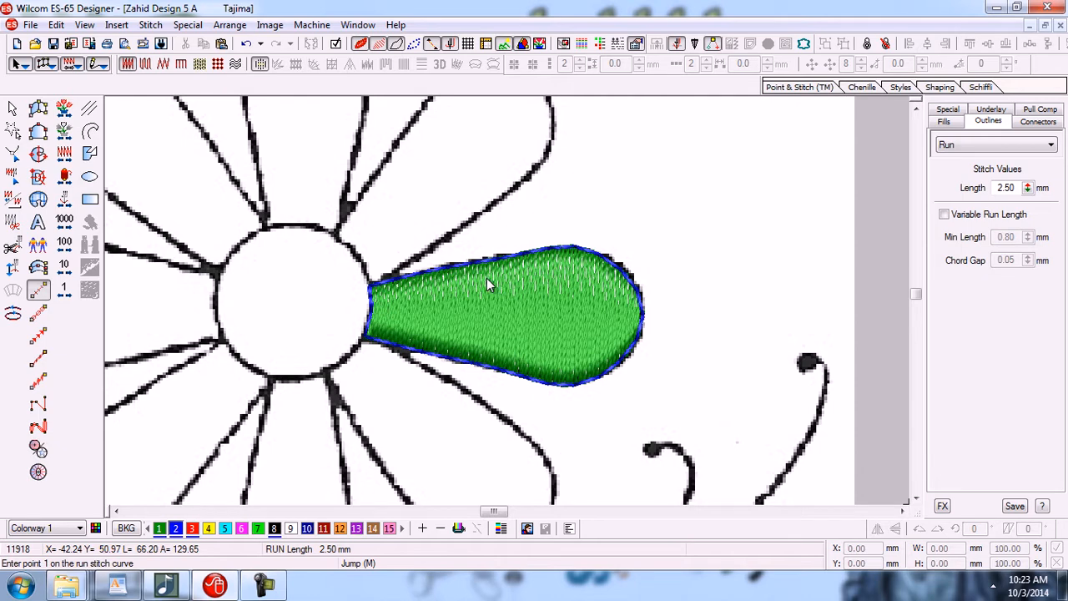
key("shift+z")
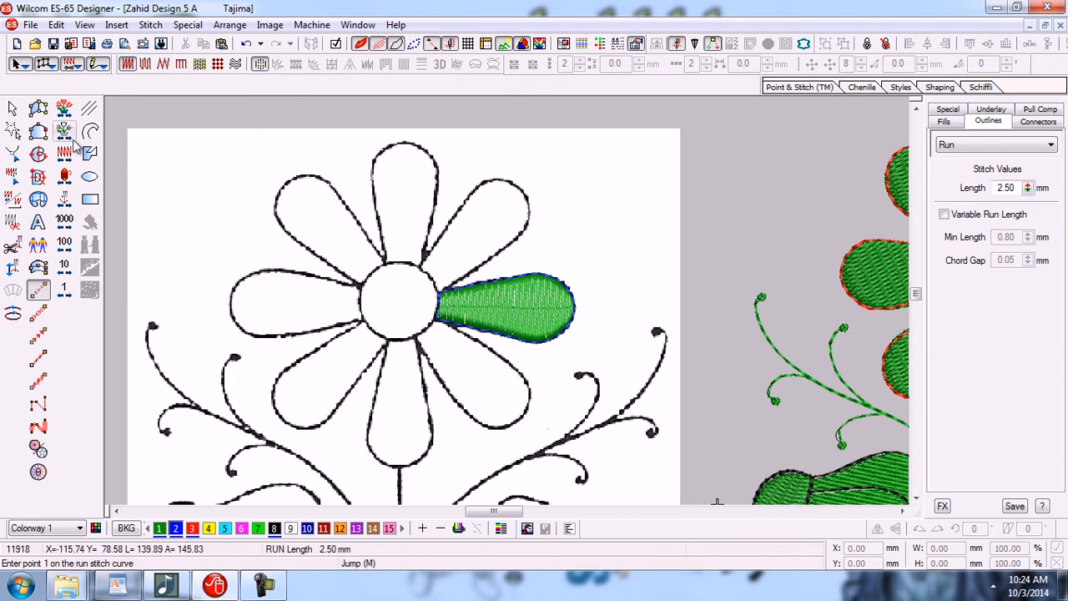
Try a satin spacing of 0.50 mm on the petal's Complex Fill, and settle on 0.30 mm
left_click(13, 109)
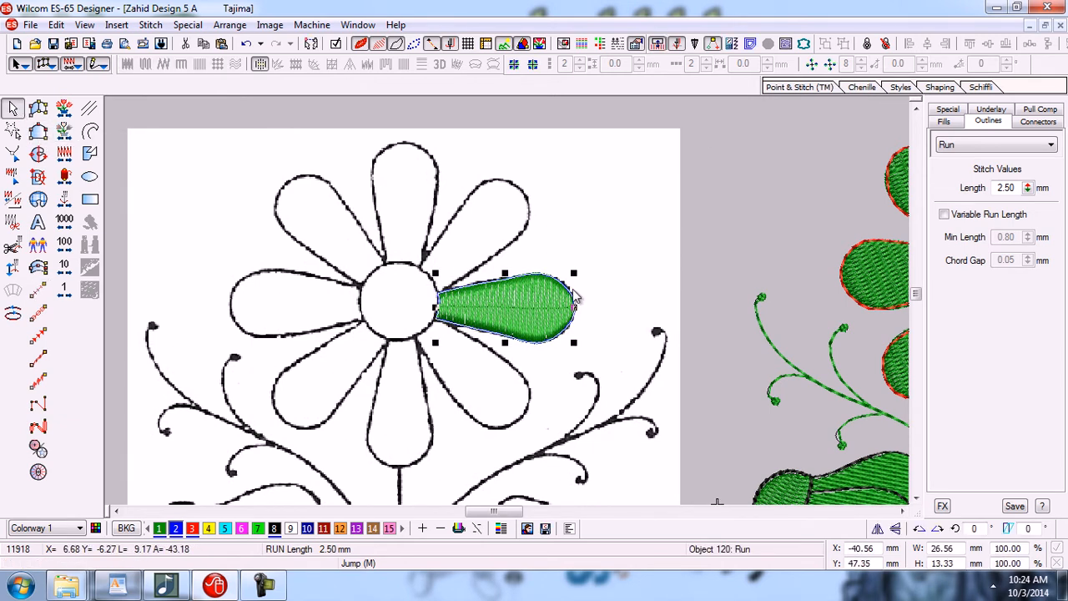
left_click(618, 293)
key("b")
left_click_drag(397, 240, 619, 380)
left_click(554, 311)
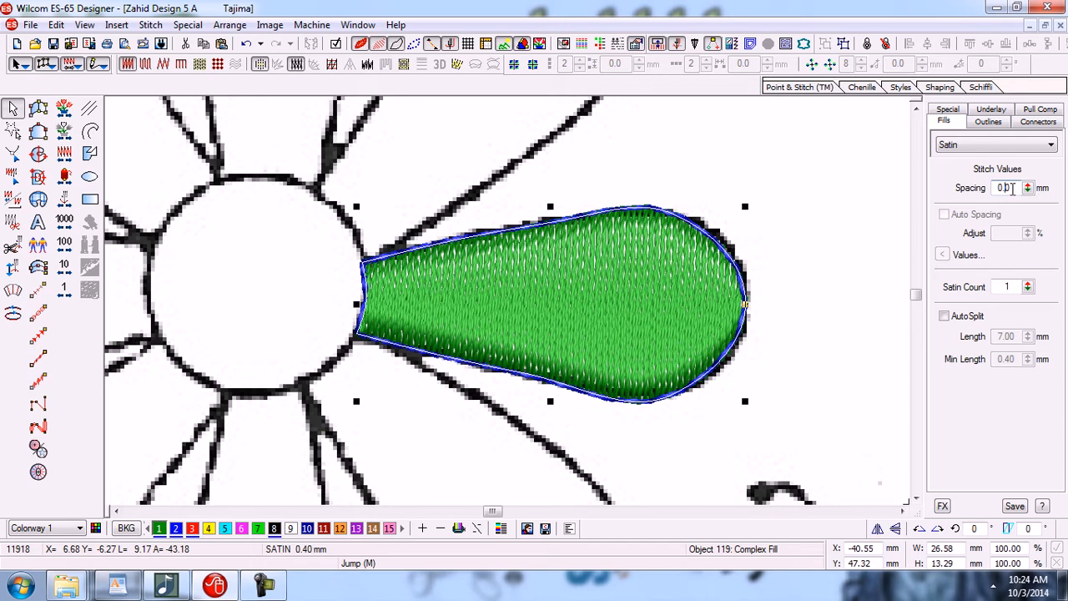
type("5")
key("Return")
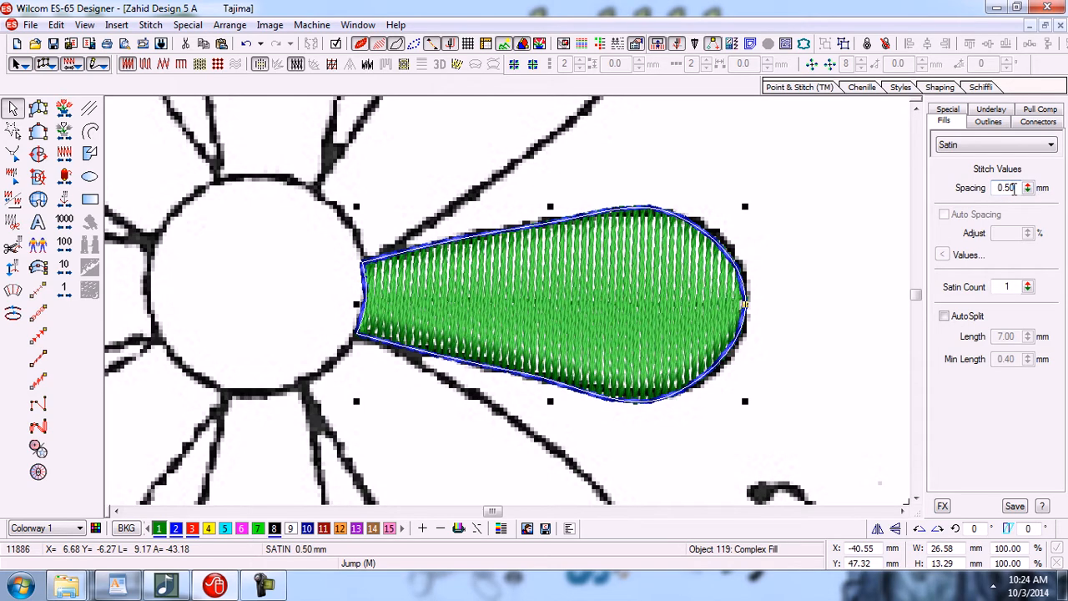
left_click_drag(1027, 188, 894, 269)
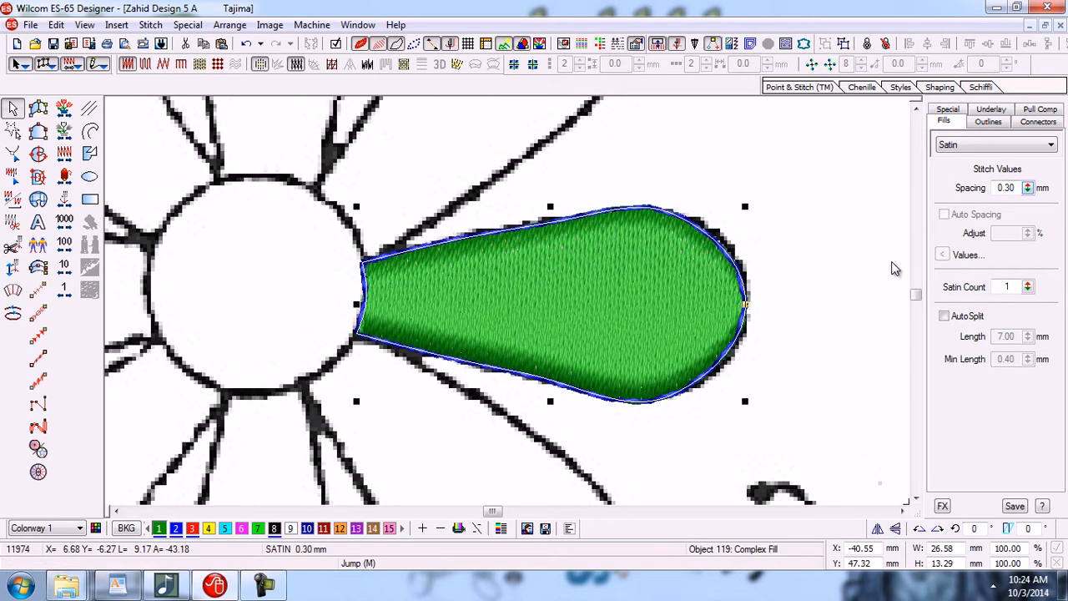
left_click(894, 269)
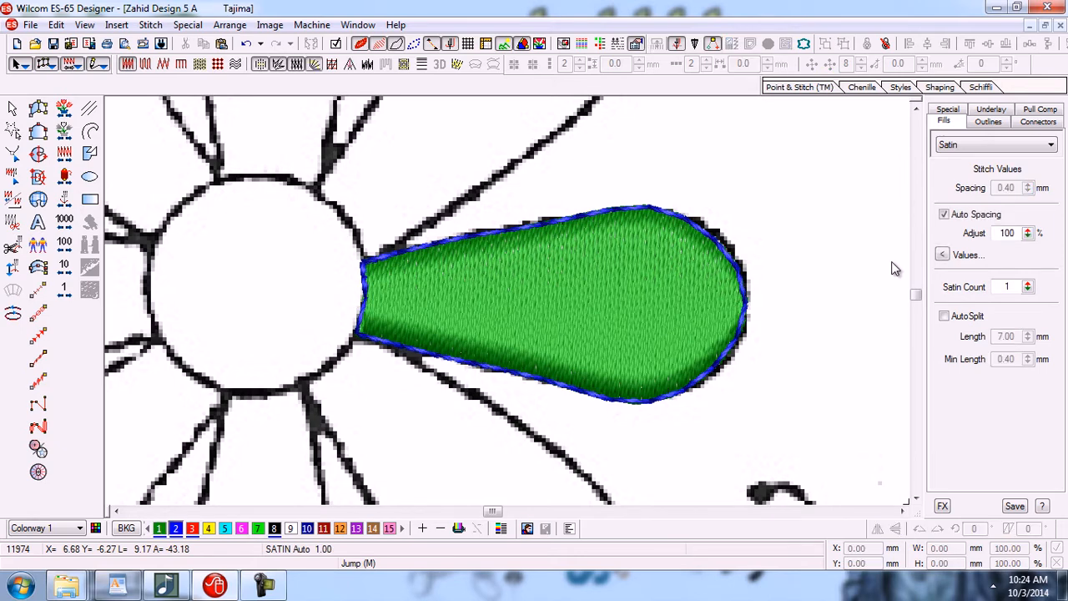
Group the petal's fill and its run outline into one object
key("shift+z")
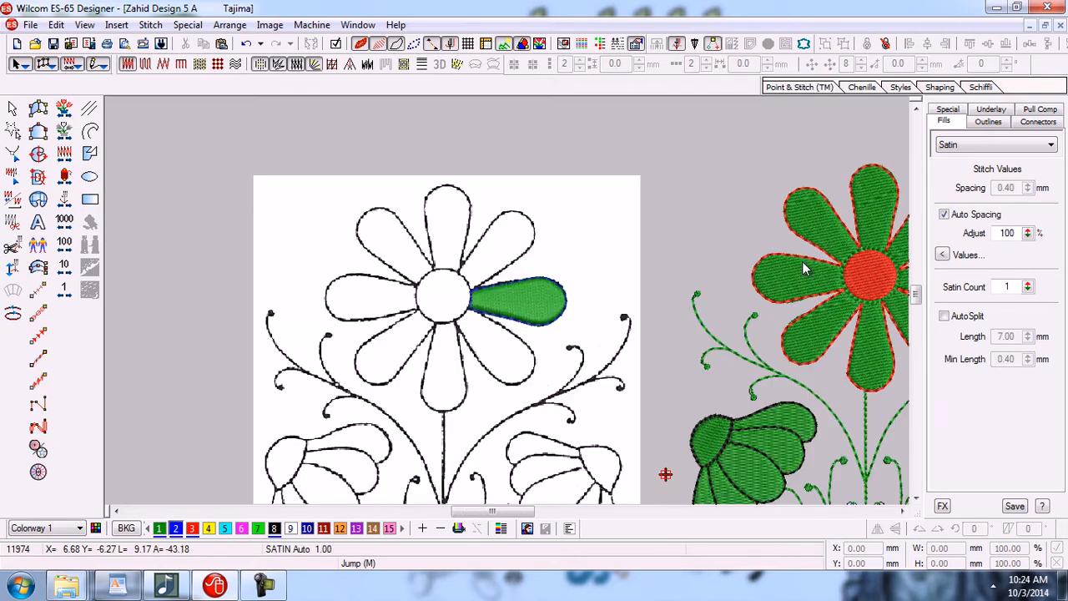
key("b")
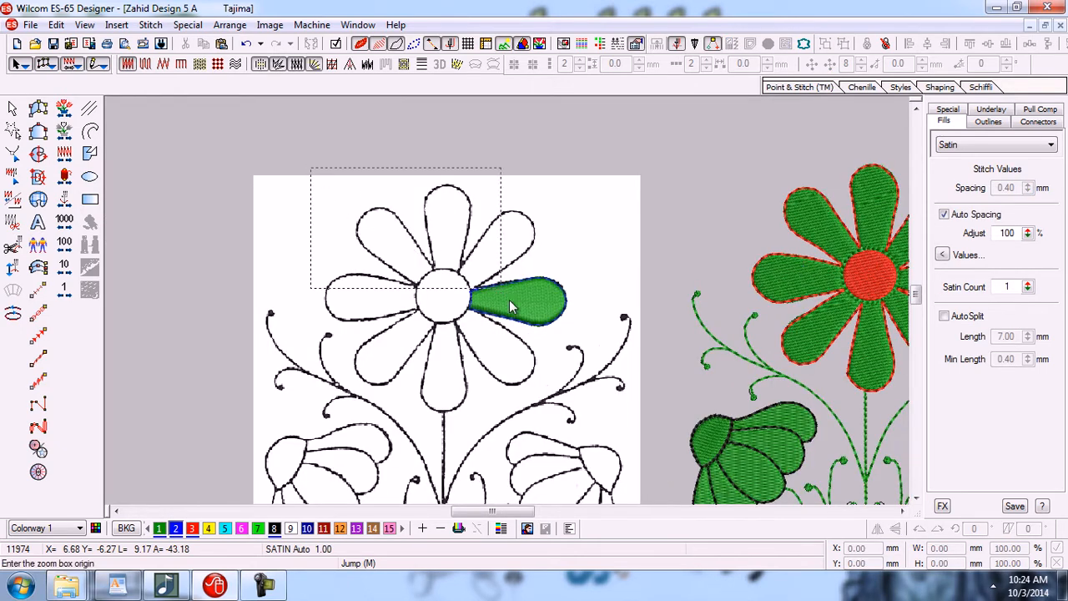
left_click_drag(572, 404, 580, 432)
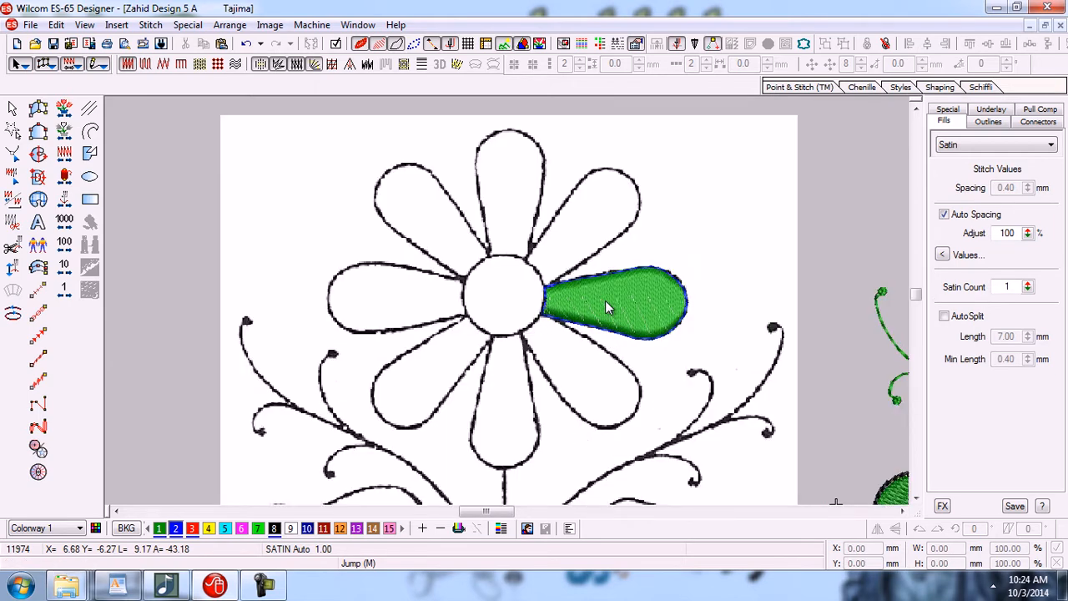
key("Escape")
left_click_drag(721, 348, 727, 353)
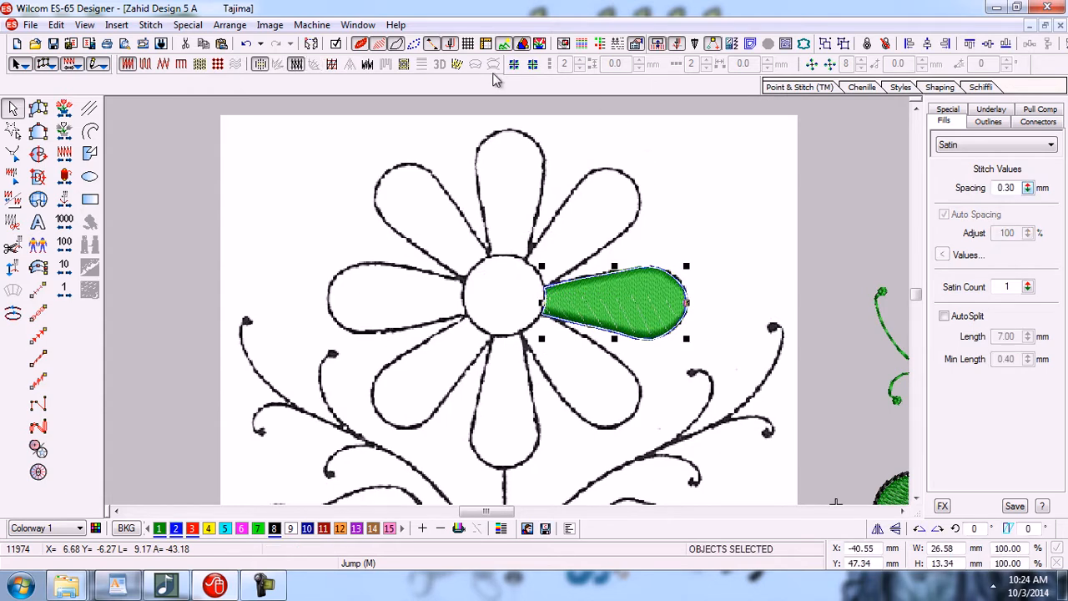
left_click(826, 43)
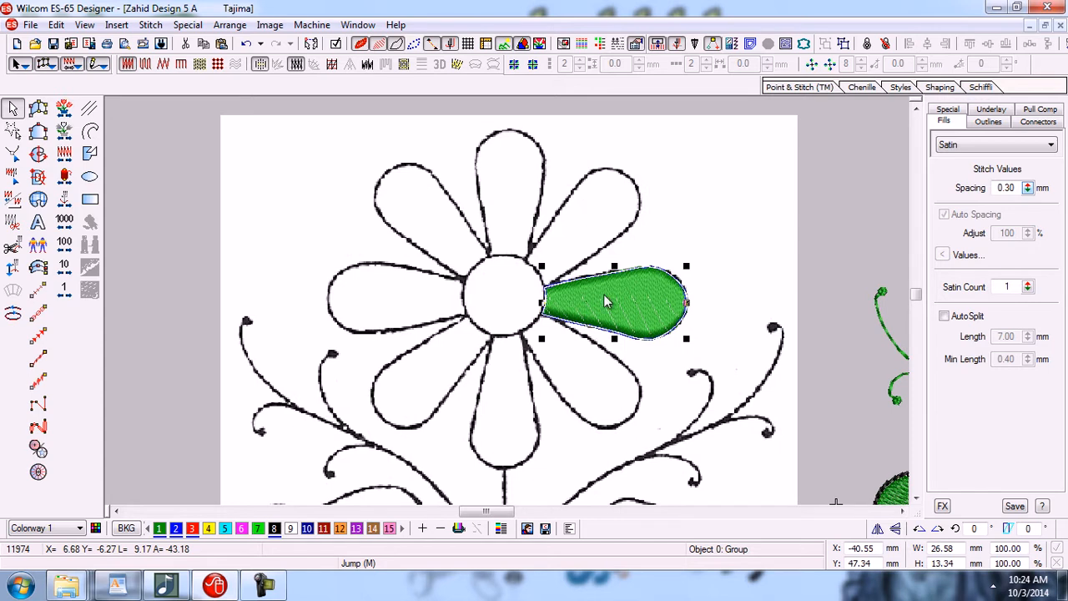
Start a wreath of the grouped petal and preview it with 4 repeats around the flower centre
left_click(704, 253)
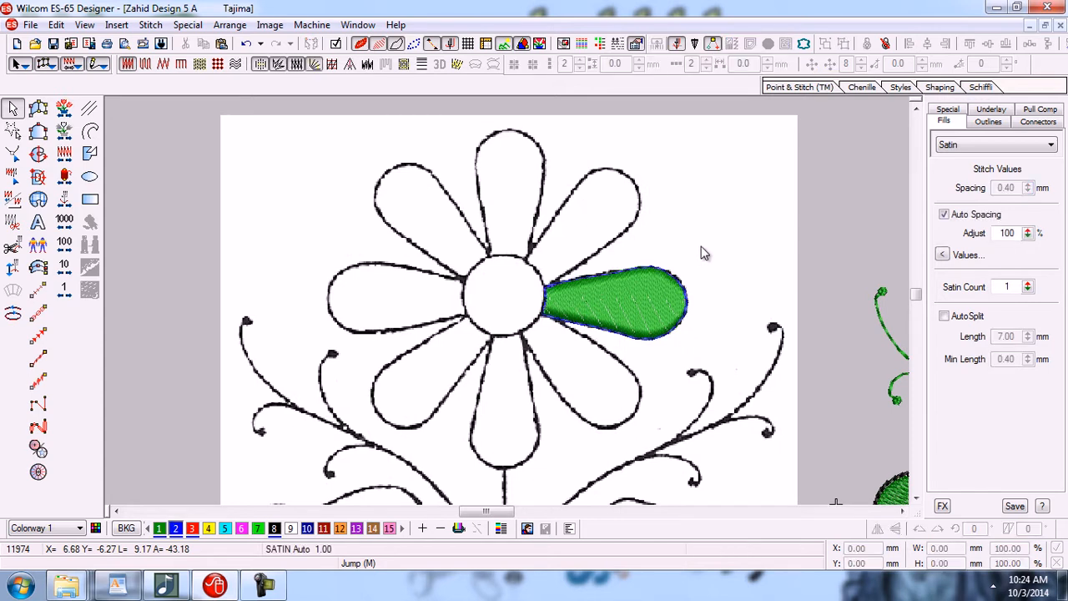
left_click(636, 302)
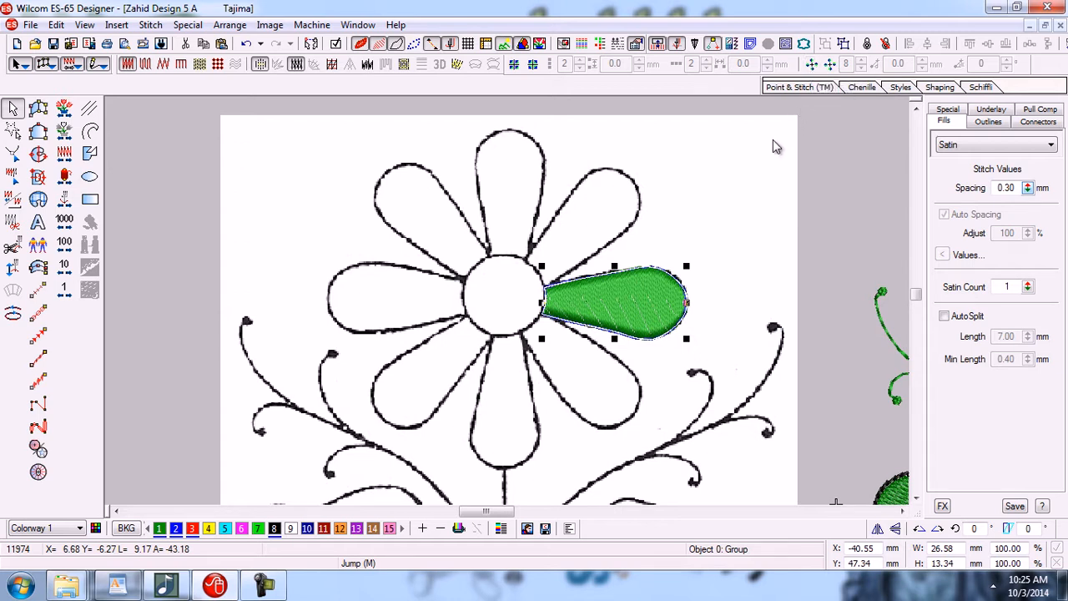
left_click(728, 211)
left_click(645, 295)
left_click(812, 65)
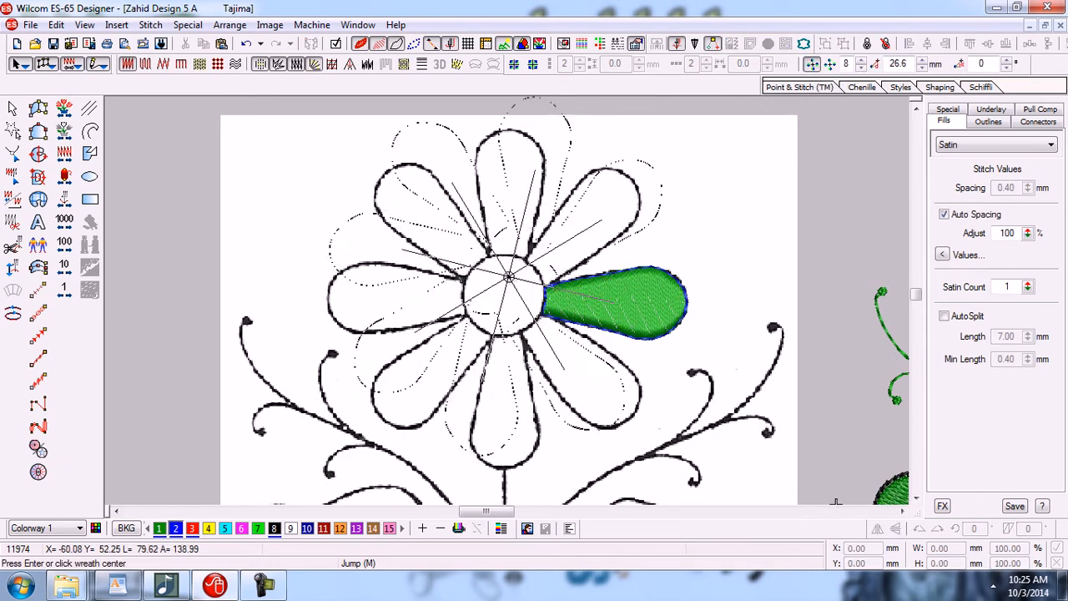
left_click(861, 68)
left_click(861, 68)
left_click(861, 68)
left_click(861, 67)
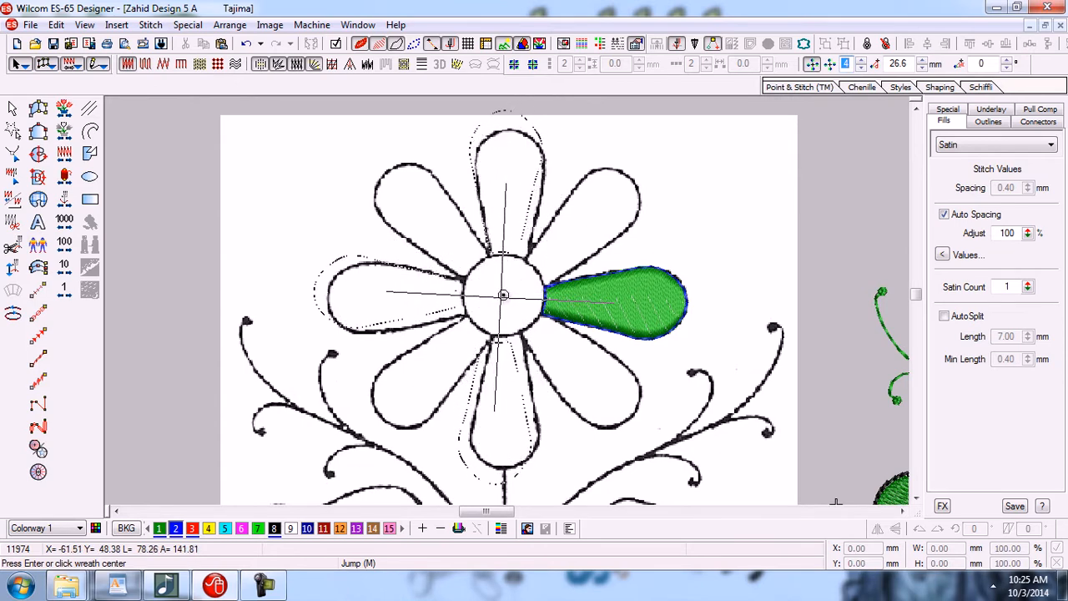
Set the wreath count back to 8, try placing the petal wreath at the flower centre, and undo it
left_click(863, 62)
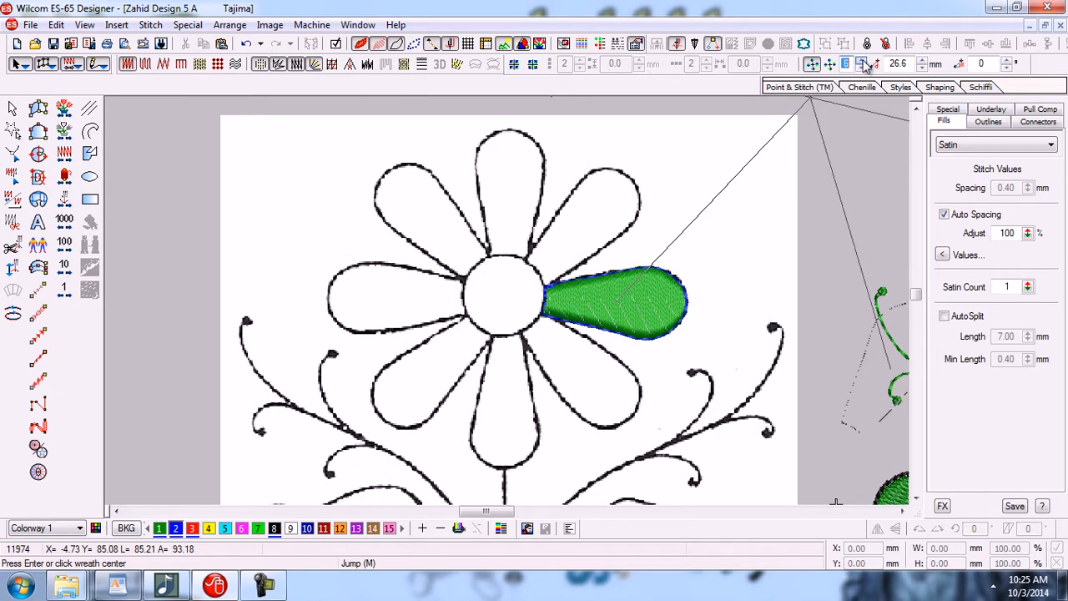
left_click(863, 62)
left_click(863, 62)
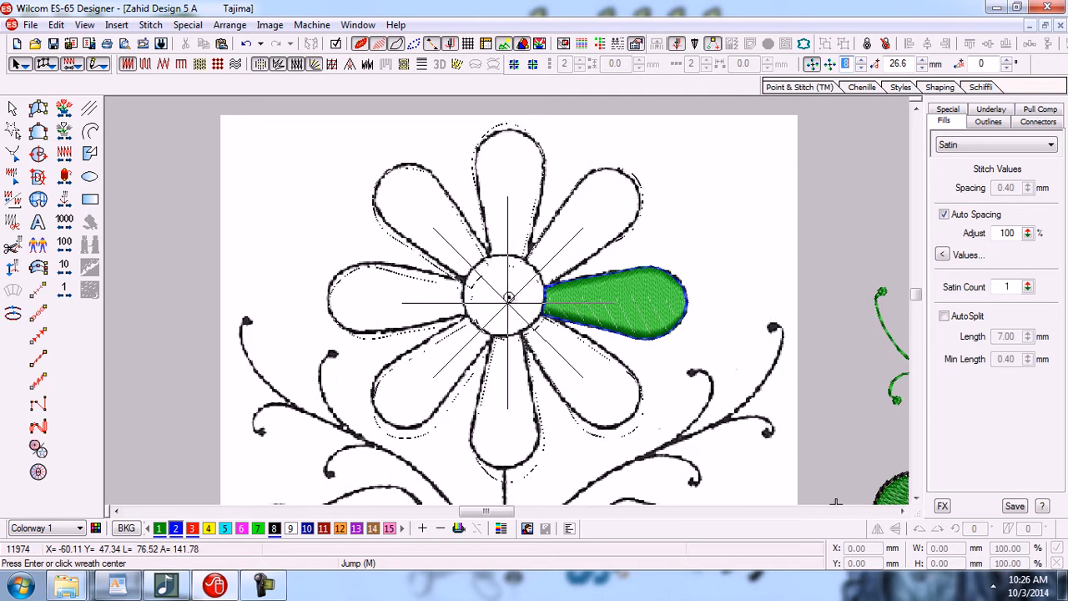
left_click(509, 297)
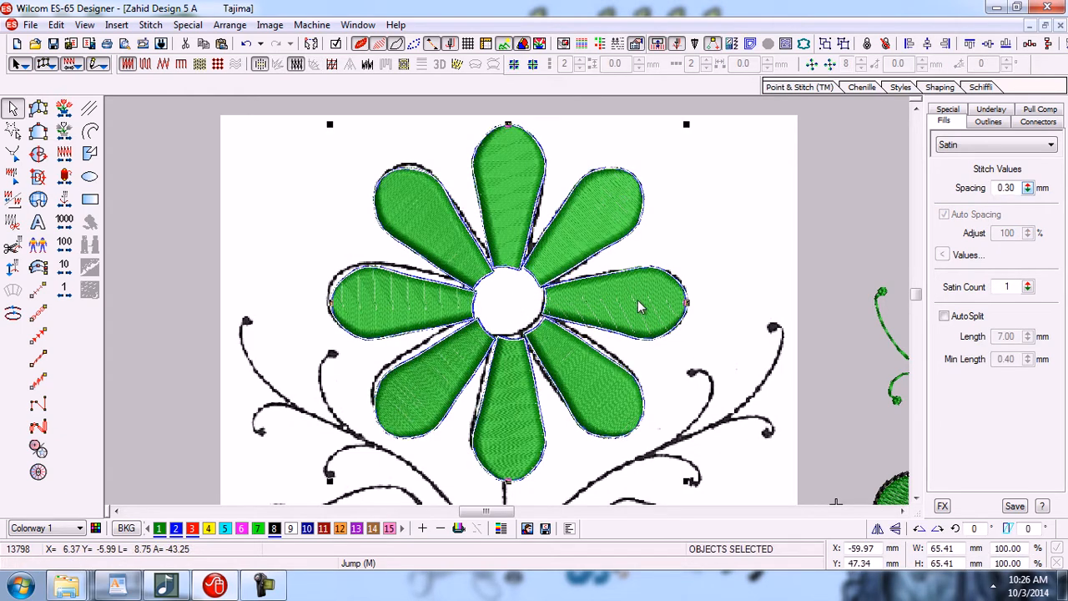
left_click(728, 307)
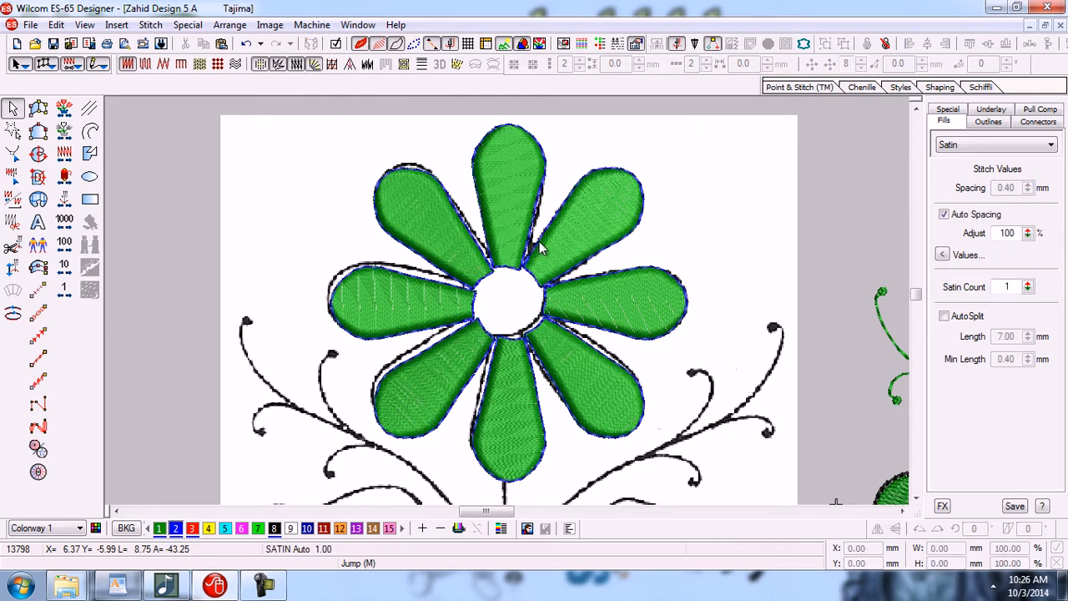
key("ctrl+z")
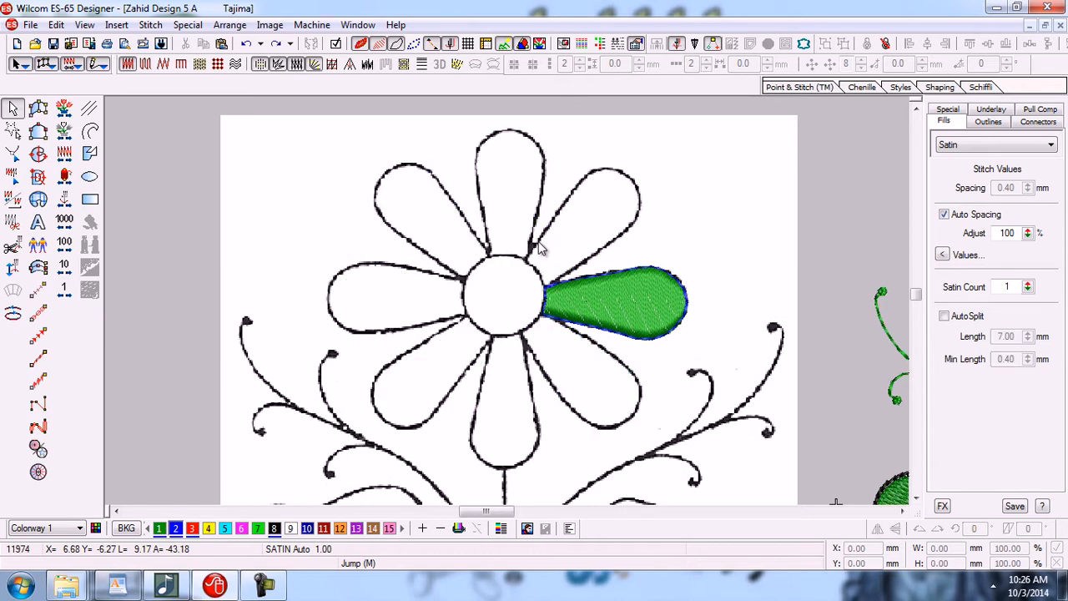
Try another 8-petal wreath slightly offset at the flower centre, check it without the backdrop artwork, and undo it
left_click(597, 294)
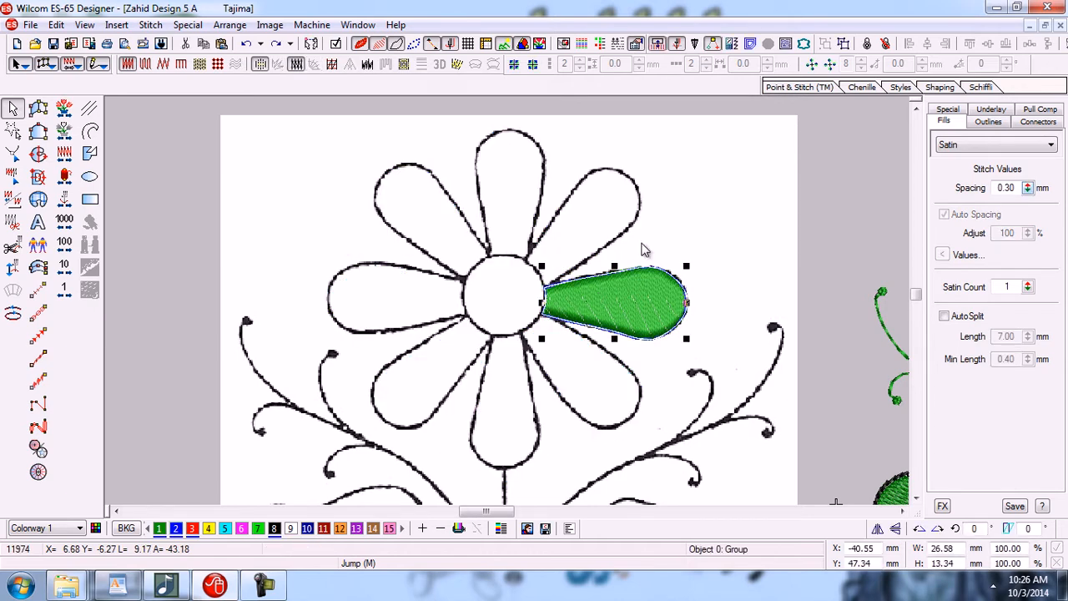
left_click(812, 65)
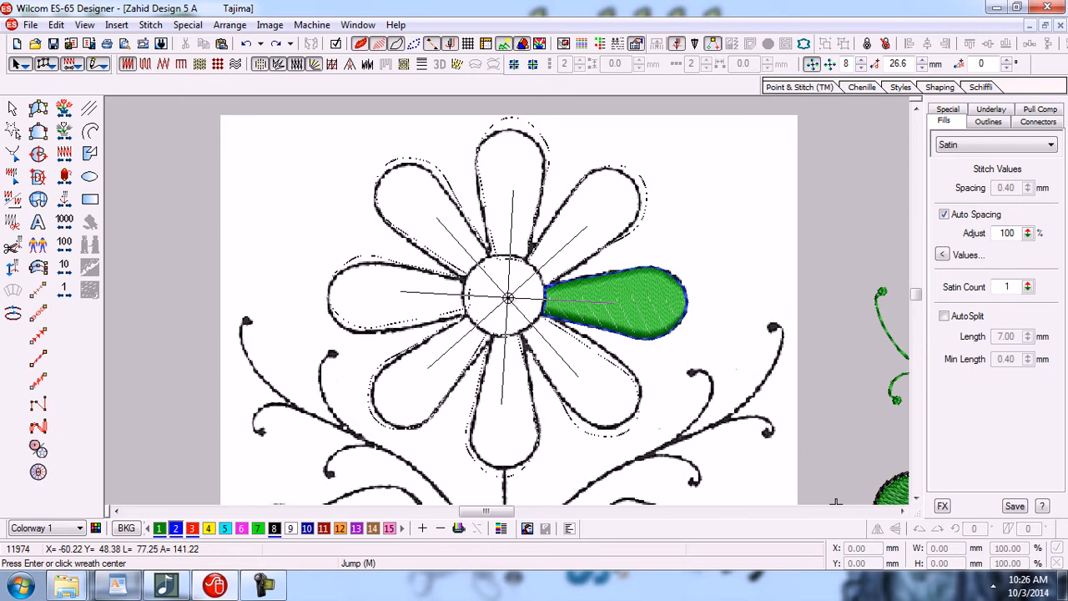
left_click(507, 297)
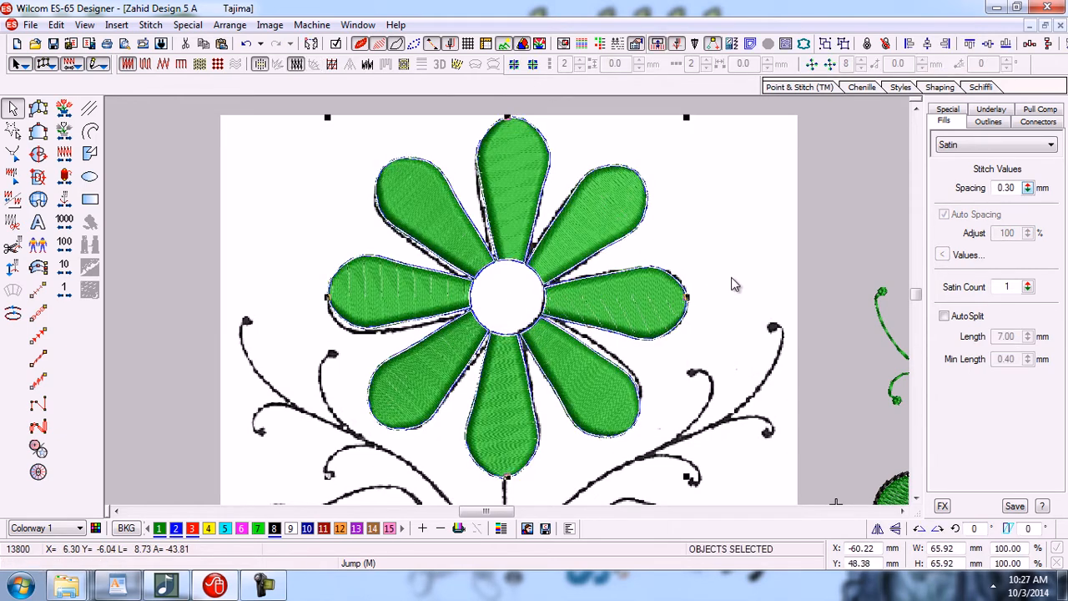
key("Escape")
key("d")
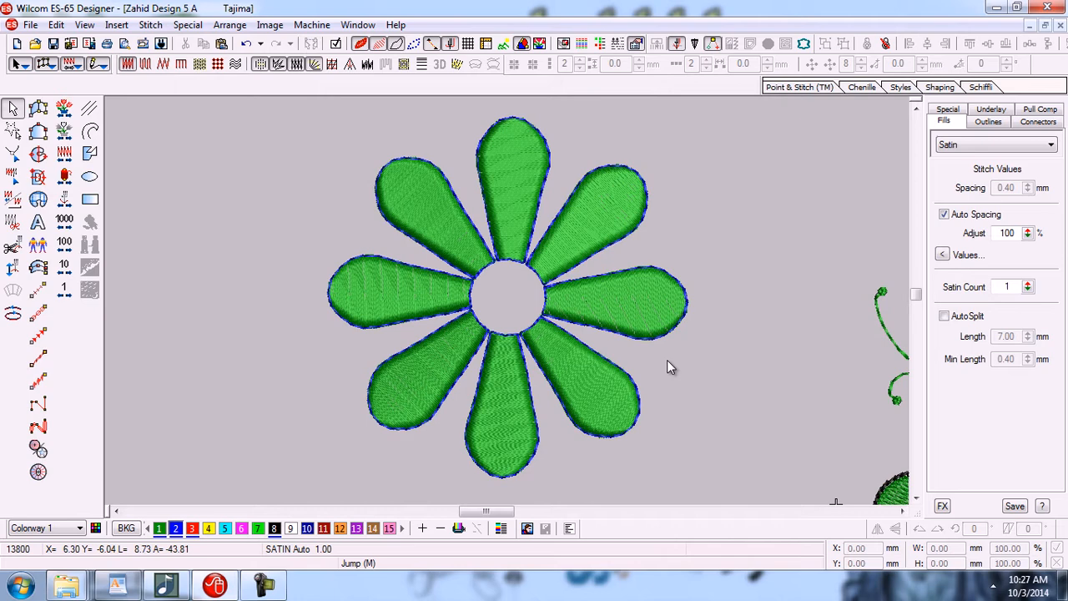
key("ctrl+z")
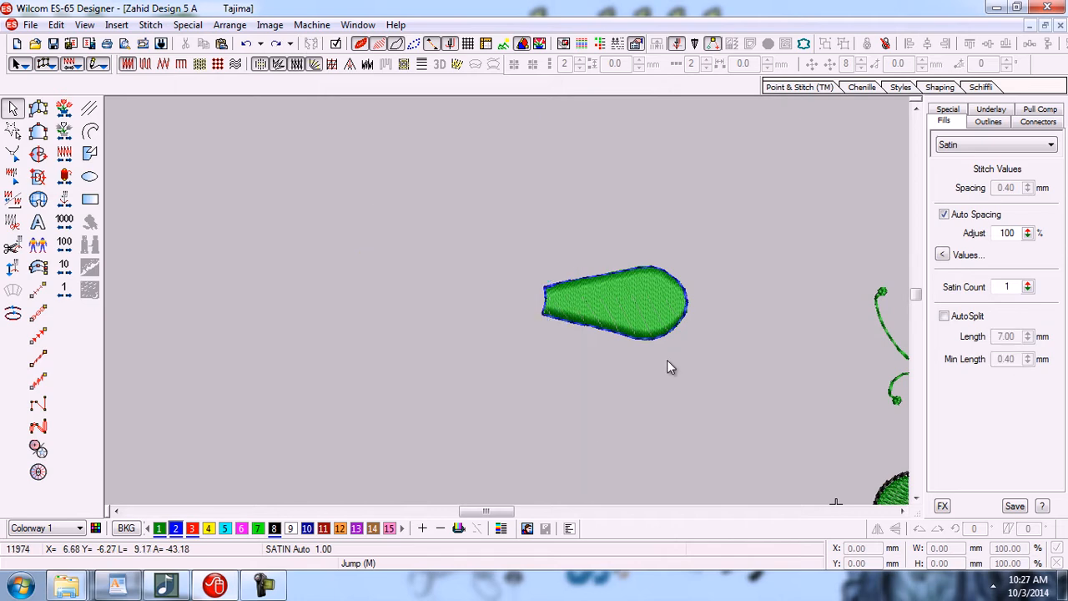
Show the backdrop artwork again, try an 8-repeat Kaleidoscope of the grouped petal around the flower centre, and undo it
key("F6")
left_click(617, 313)
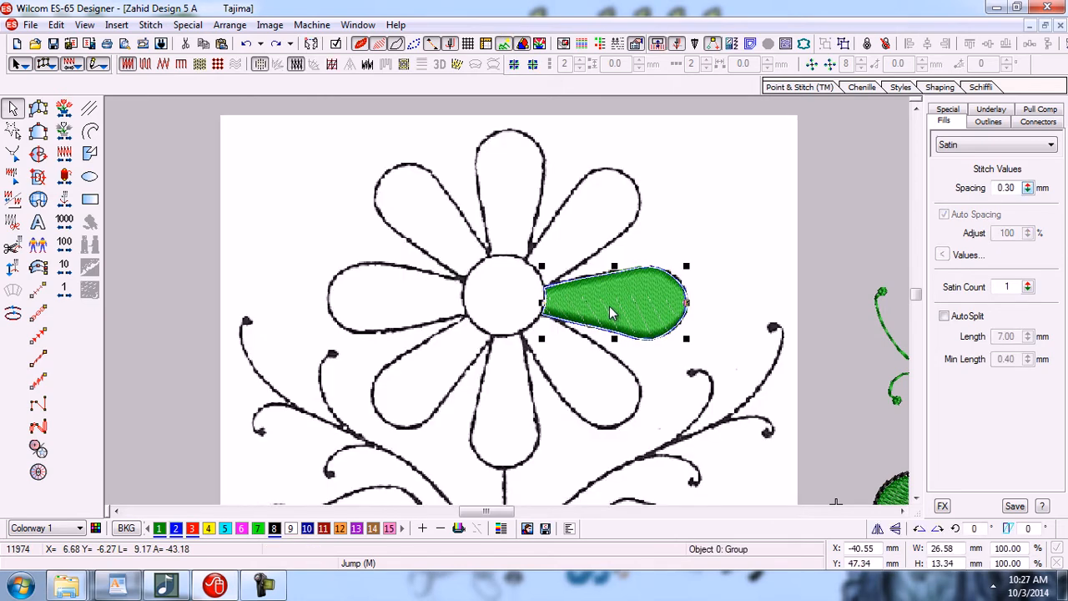
left_click(830, 65)
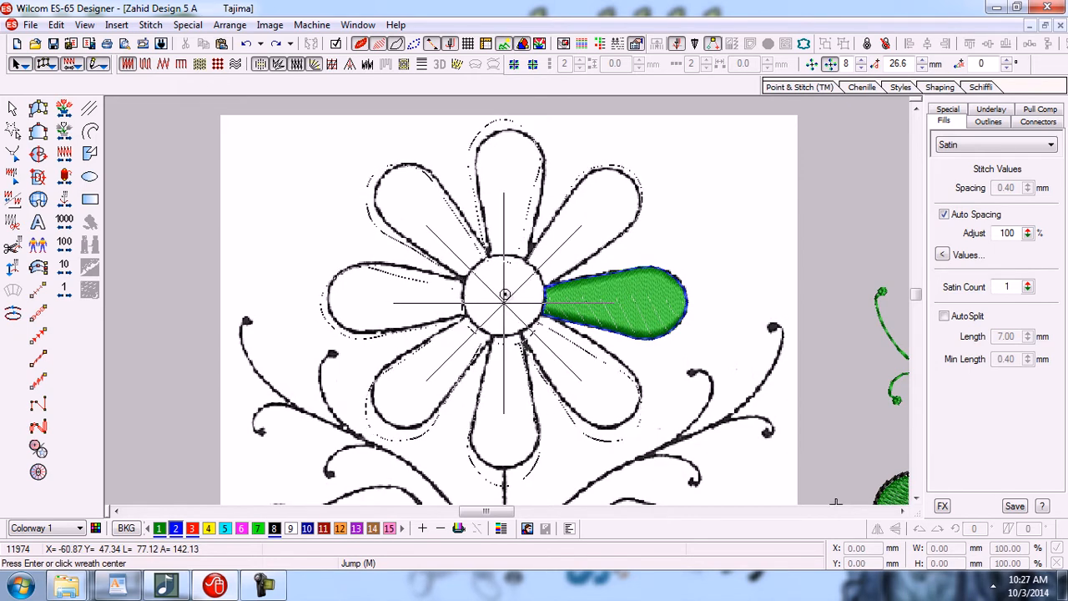
left_click(505, 295)
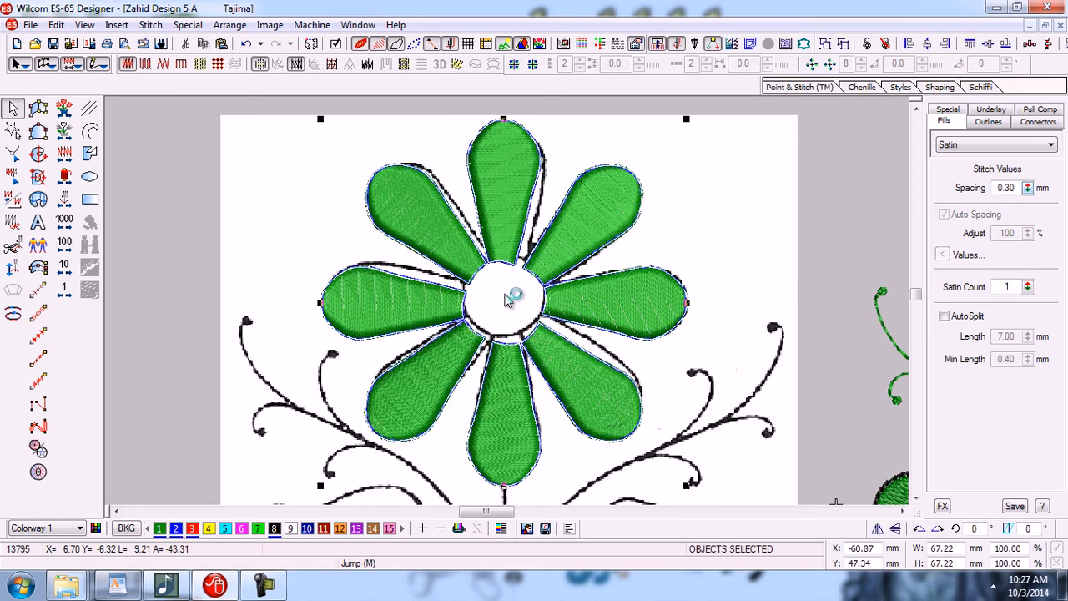
key("ctrl+z")
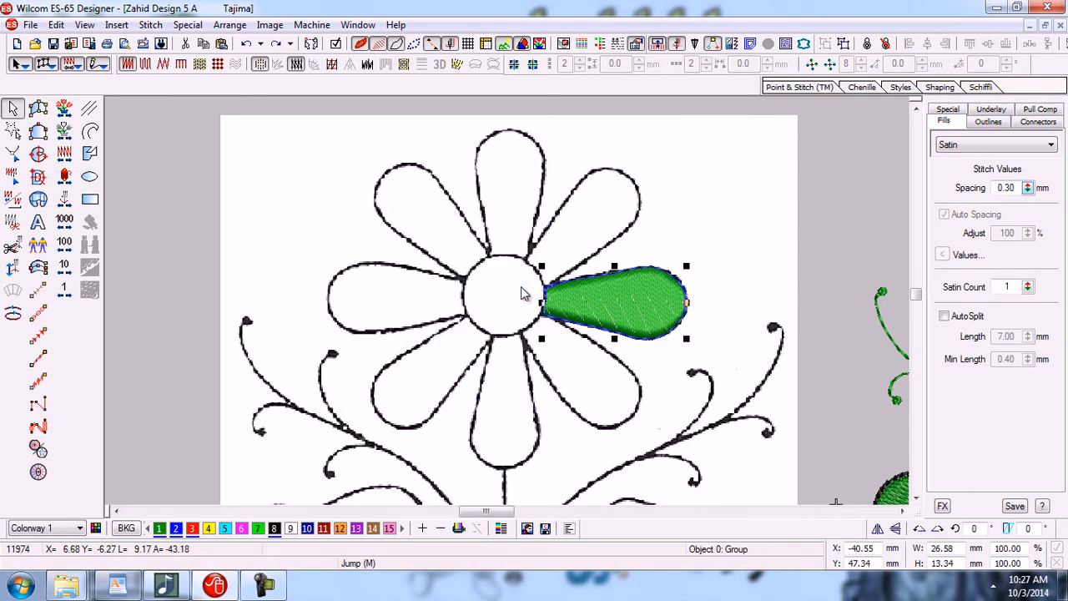
Try the 8-repeat Kaleidoscope with a slightly lower centre point, check it without the backdrop artwork, and undo it
left_click(830, 65)
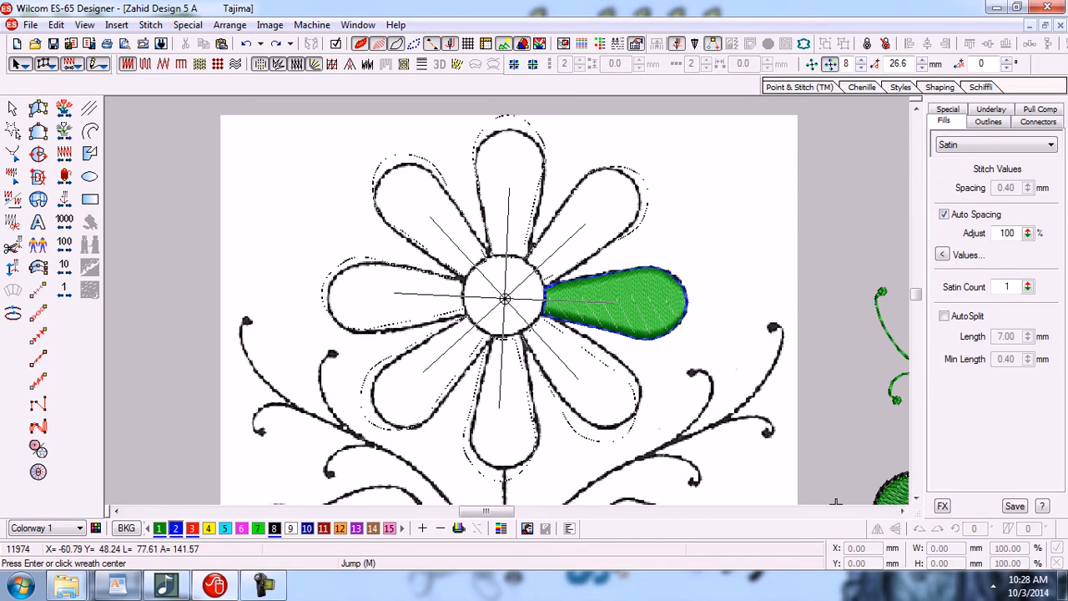
left_click(505, 299)
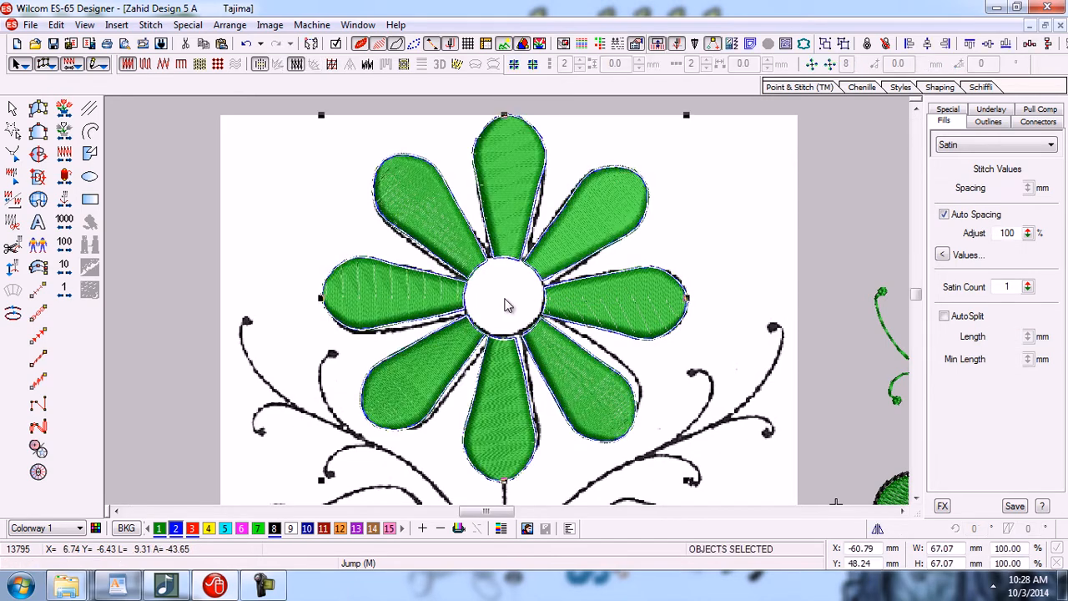
key("d")
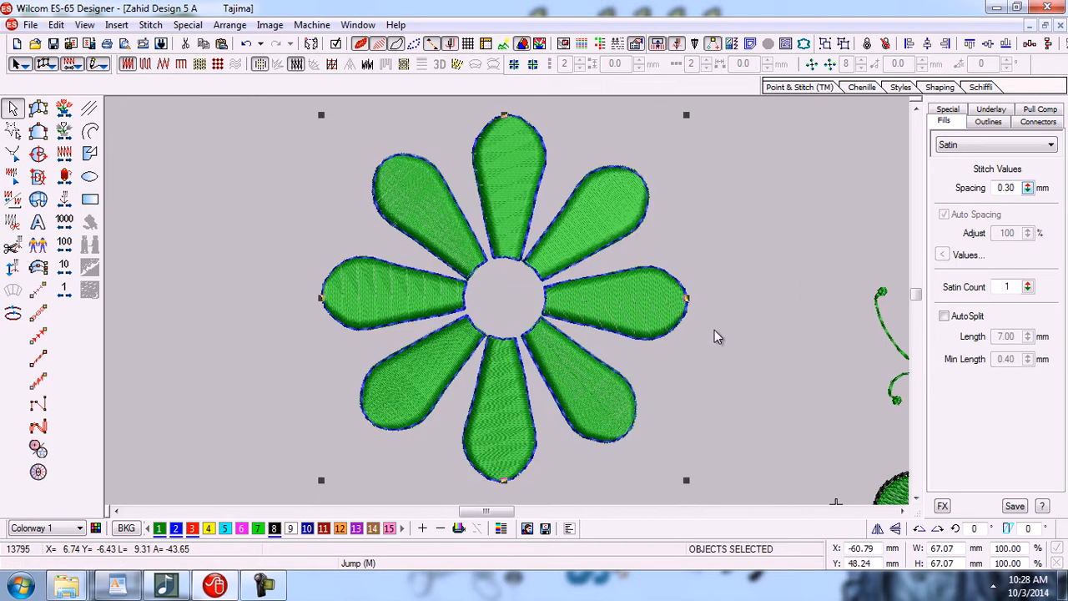
key("Escape")
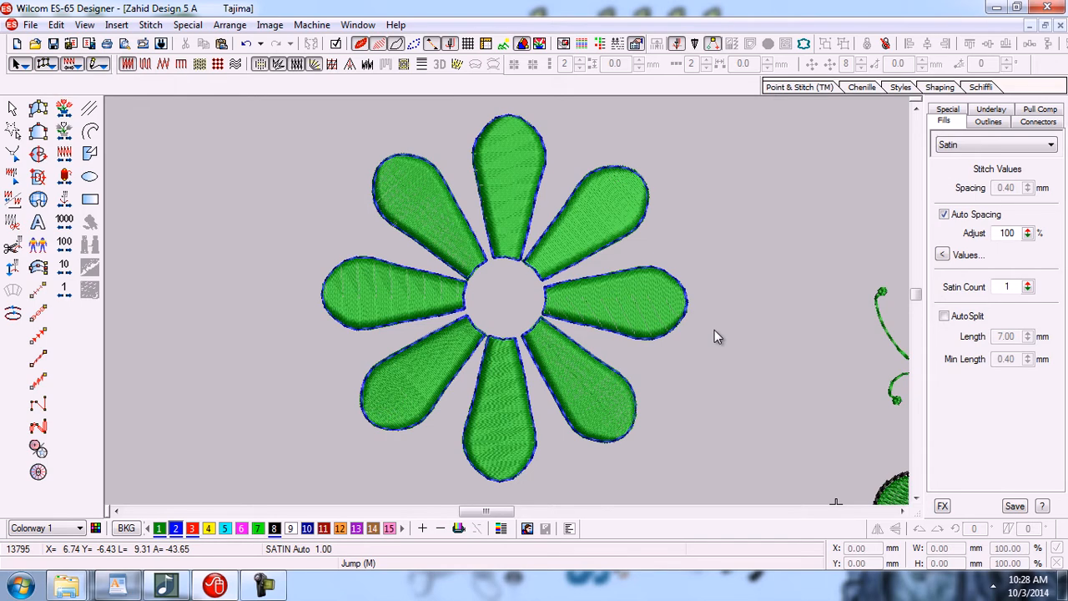
key("ctrl+z")
Repeat the grouped petal as an 8-petal Wreath around the flower centre over the backdrop, and hide the backdrop artwork
left_click(631, 305)
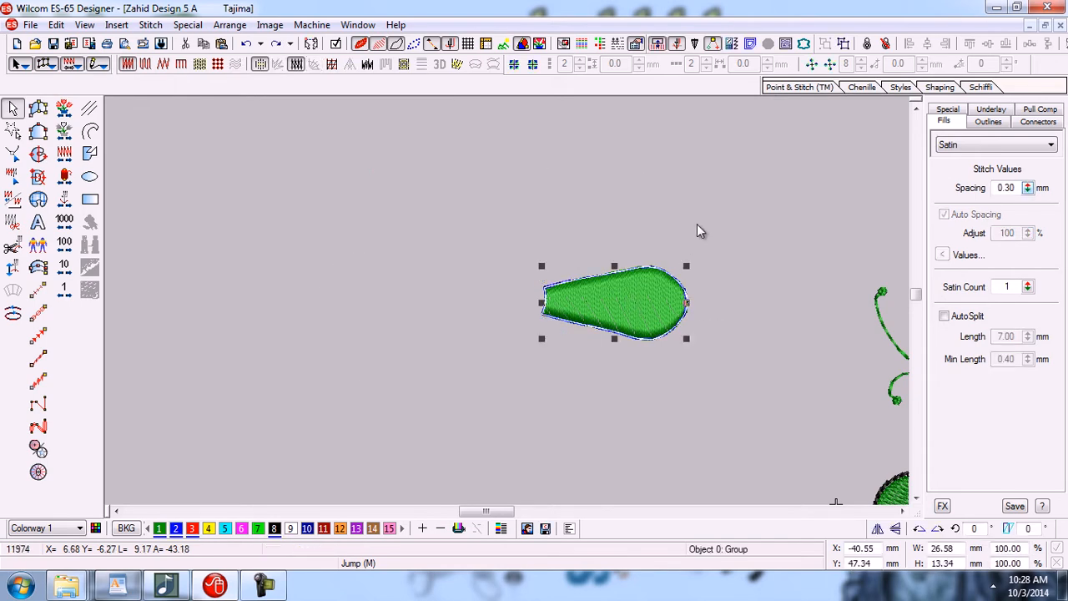
key("d")
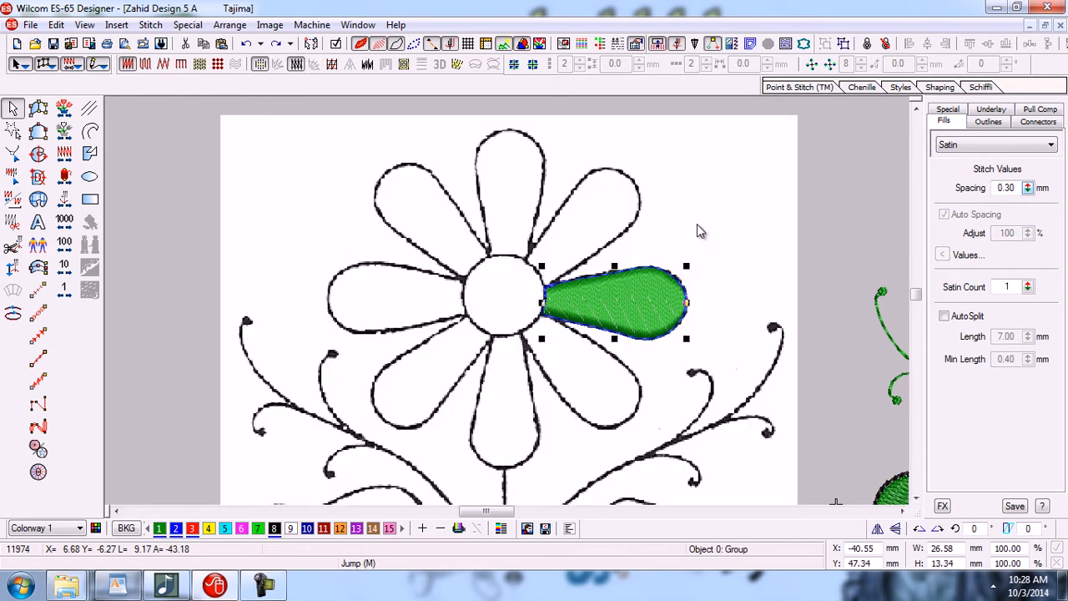
left_click(811, 64)
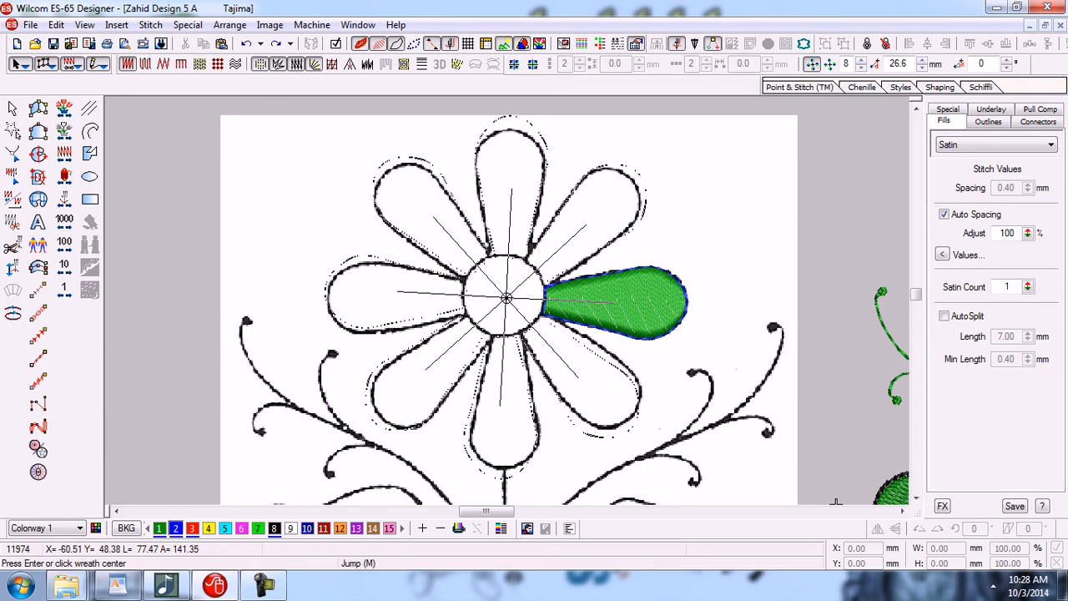
left_click(506, 298)
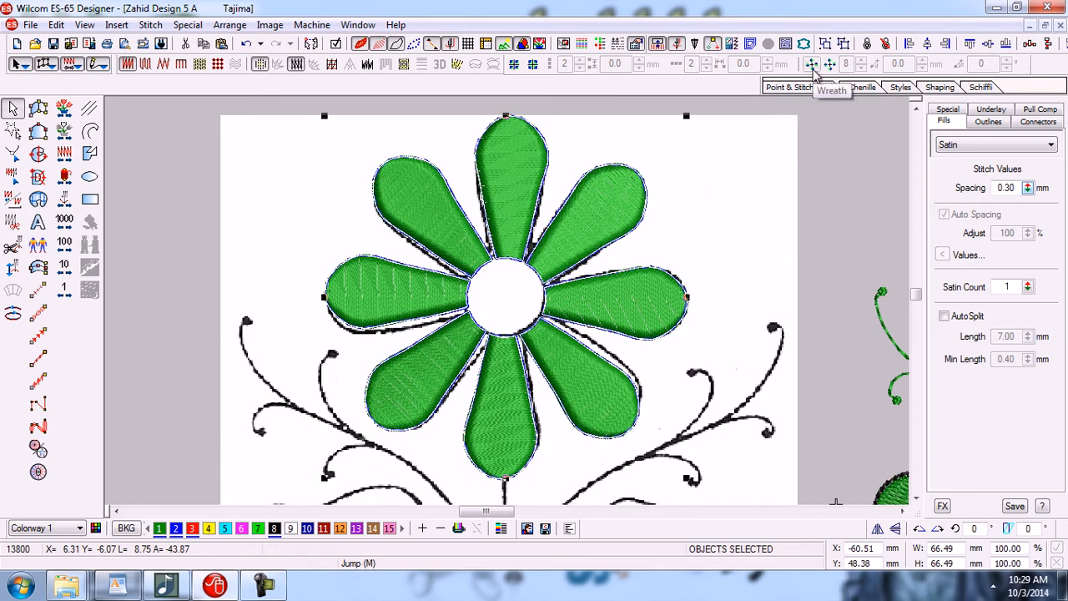
left_click(757, 286)
key("d")
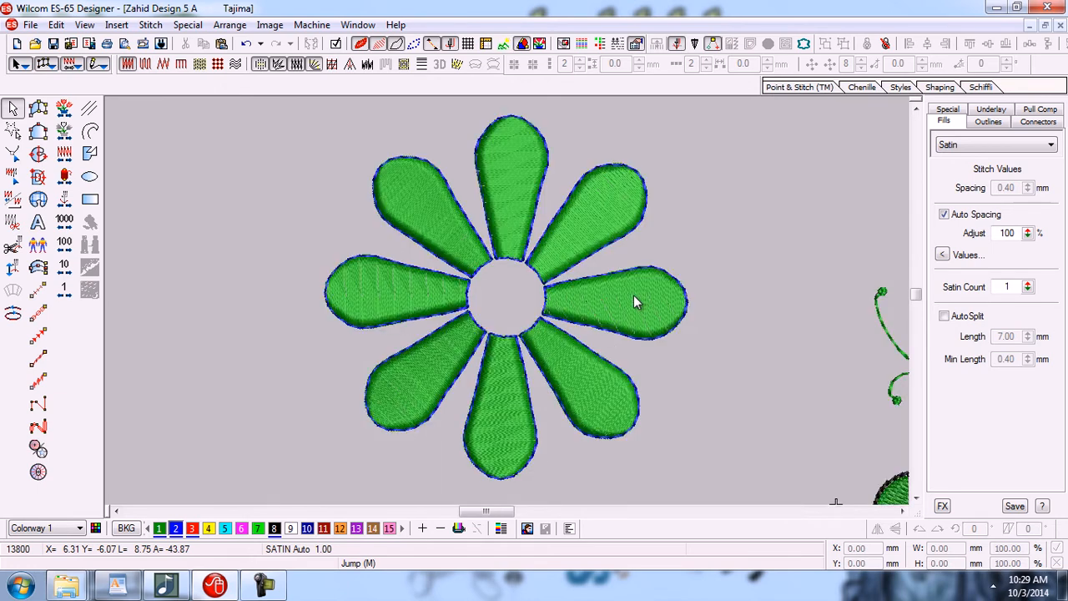
Draw a vector circle about 15 mm in diameter in the open centre of the flower, and select it
left_click(90, 176)
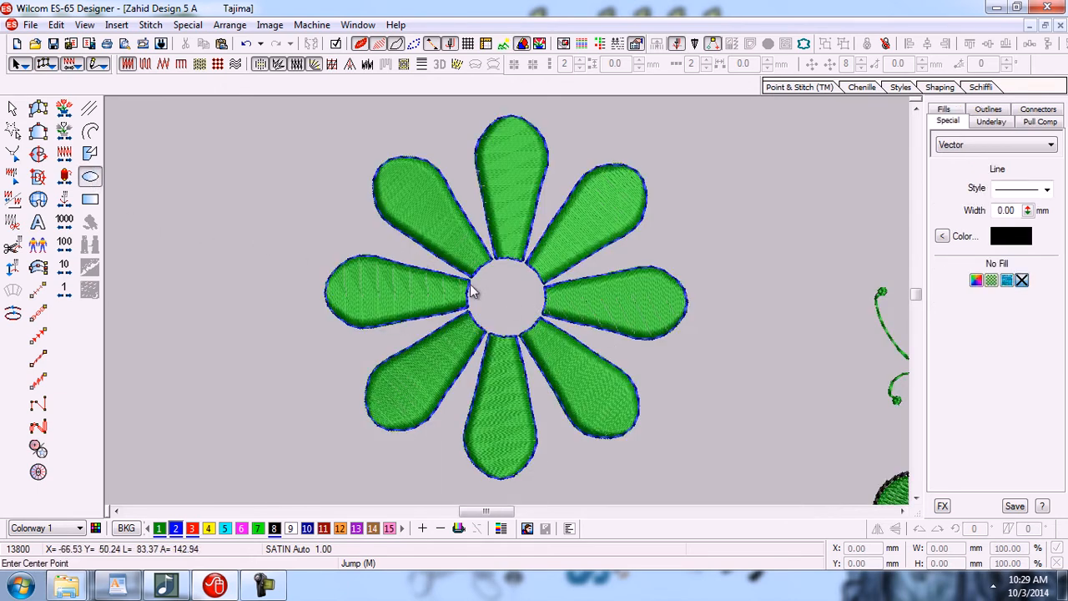
left_click(509, 294)
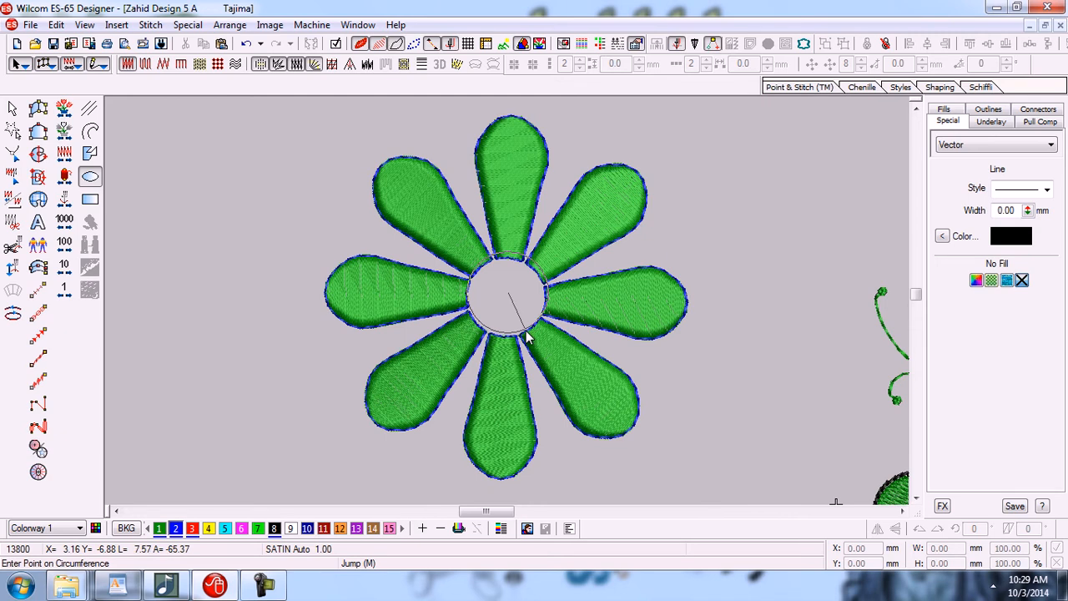
left_click(526, 337)
key("Return")
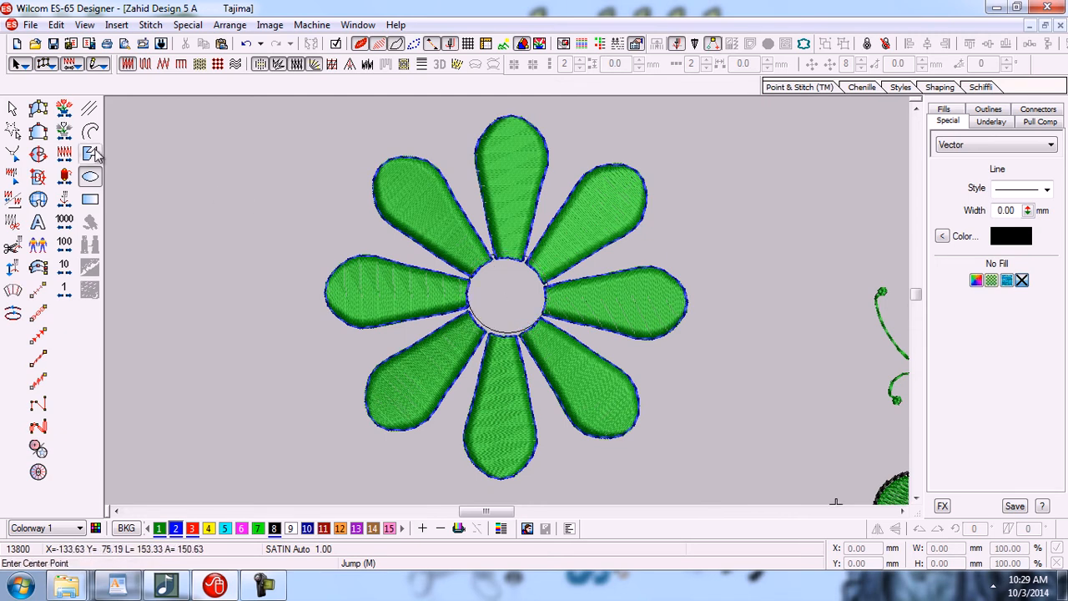
left_click(13, 108)
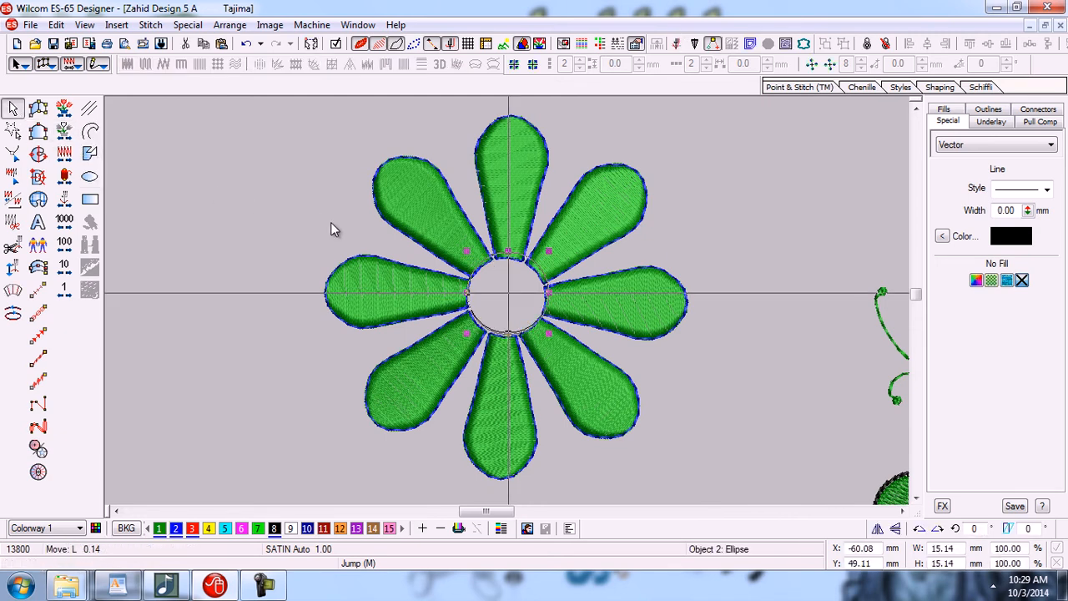
Nudge the vector circle down and slightly left until it lines up with the inner ends of the petals
key("Down")
key("Down")
key("Down")
key("Down")
key("Down")
key("Left")
key("Down")
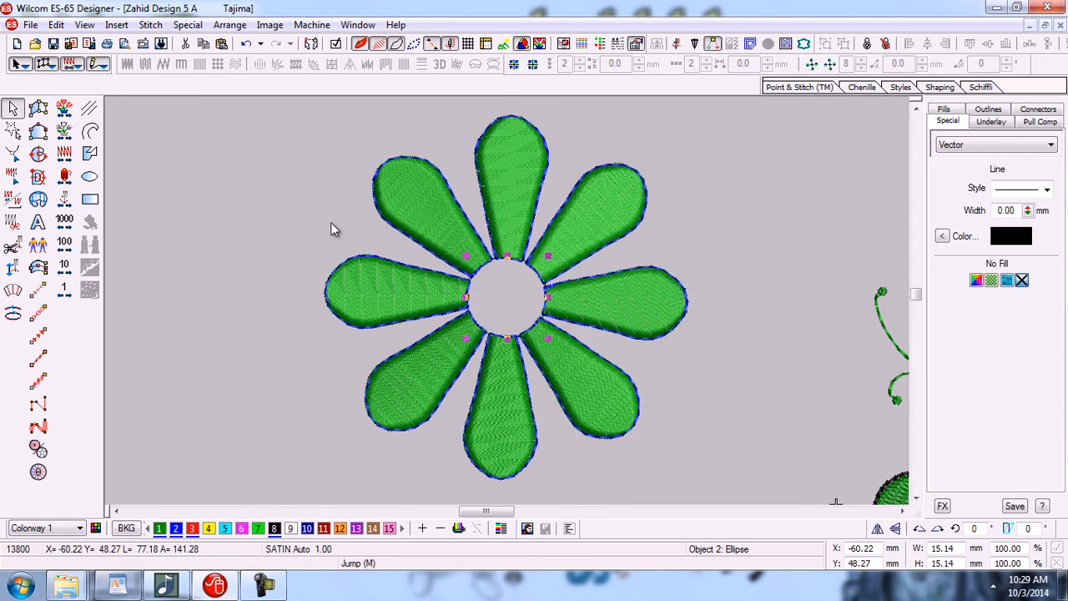
key("b")
left_click_drag(426, 191, 613, 402)
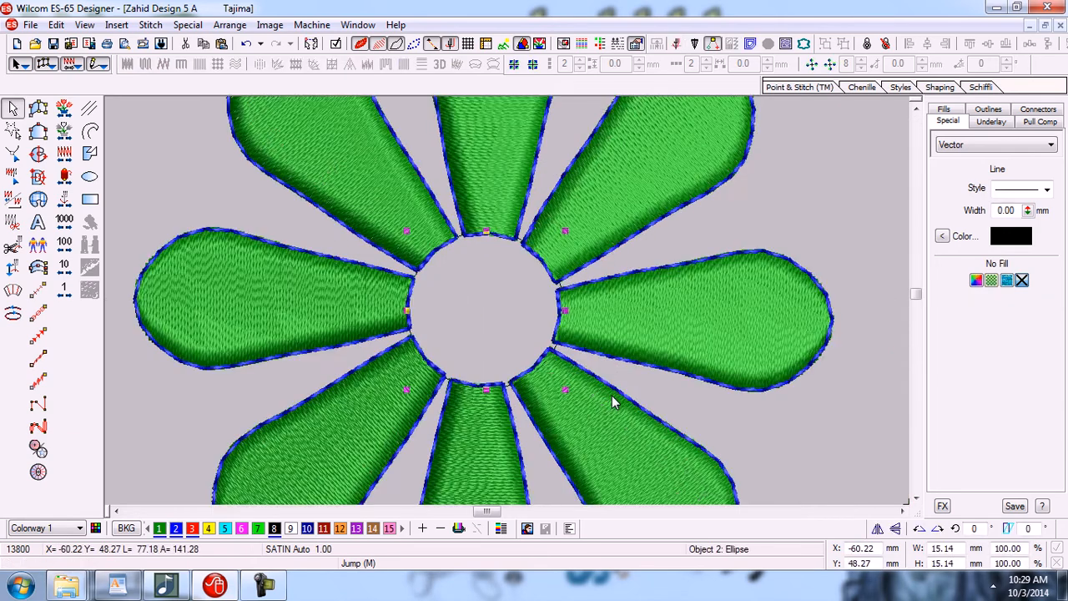
key("Left")
key("Down")
key("Left")
Duplicate the vector circle in place and convert the copy into a satin Complex Fill with 0.30 mm stitch spacing
key("ctrl+d")
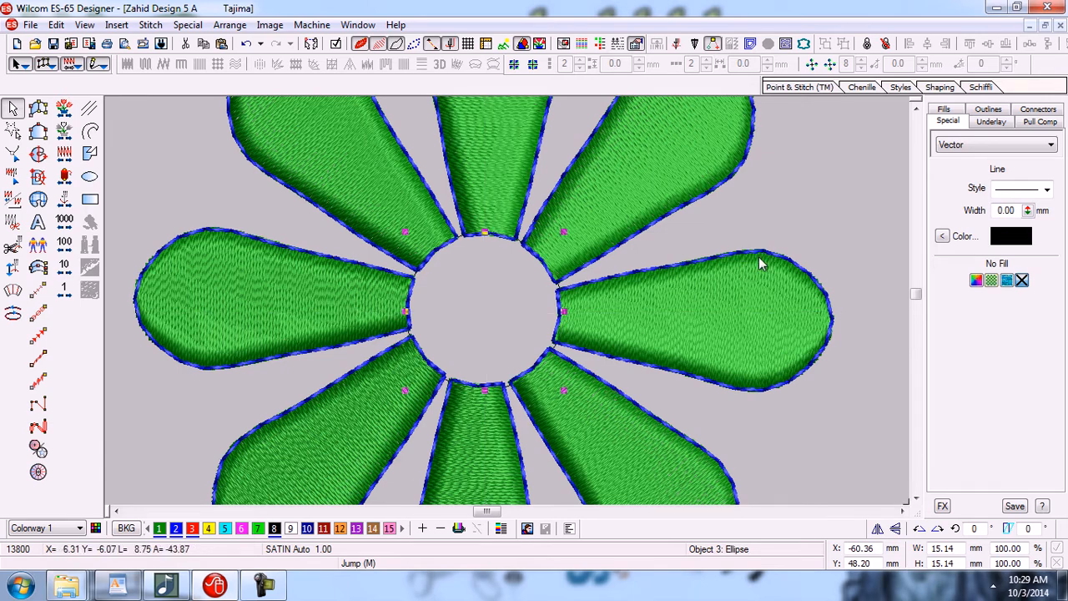
left_click(50, 157)
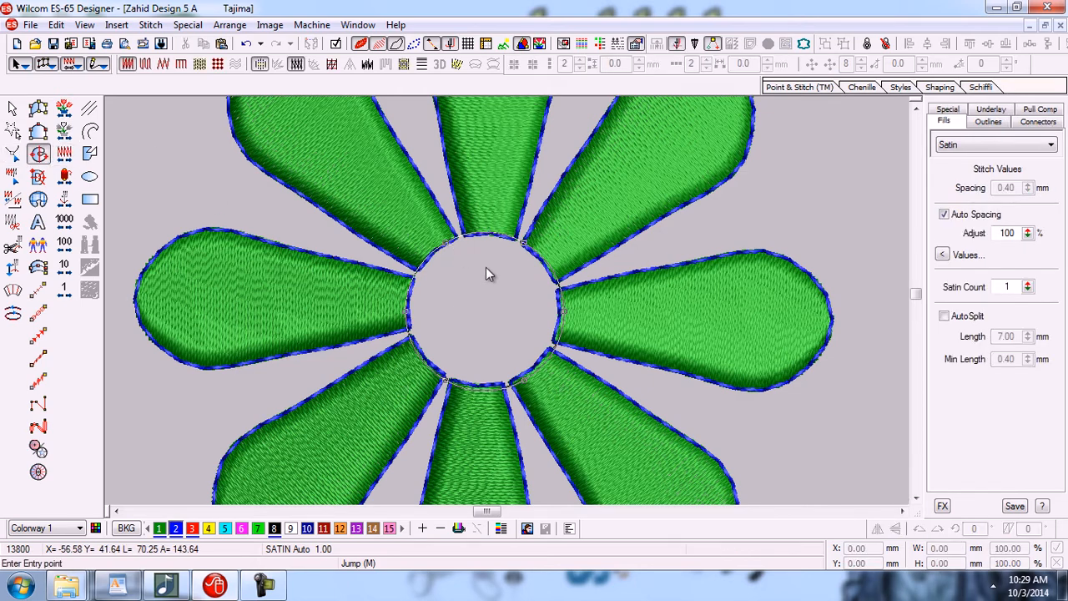
left_click(521, 241)
left_click(514, 241)
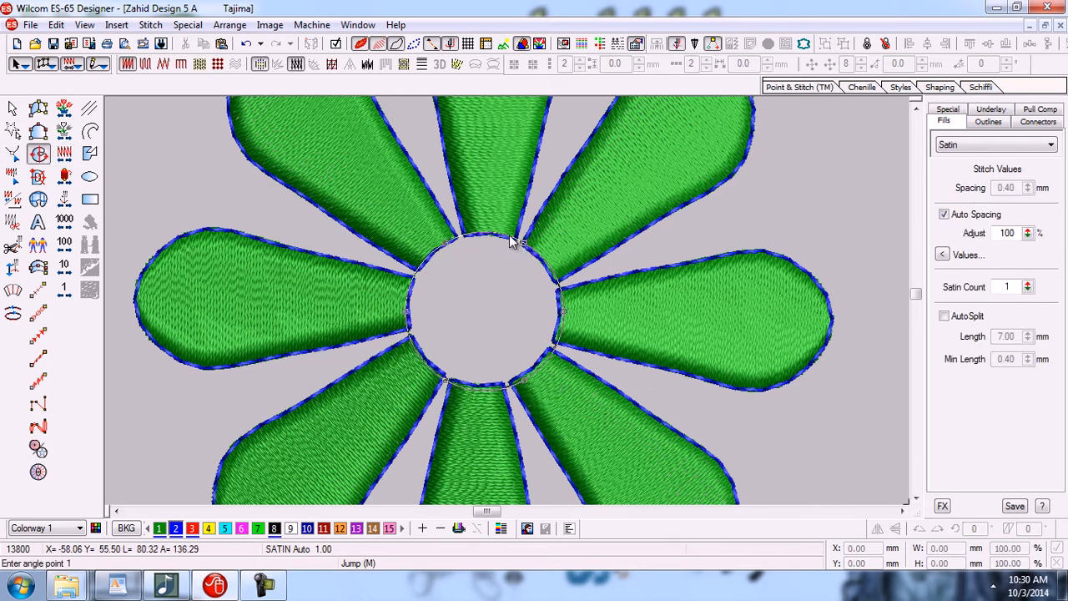
key("Return")
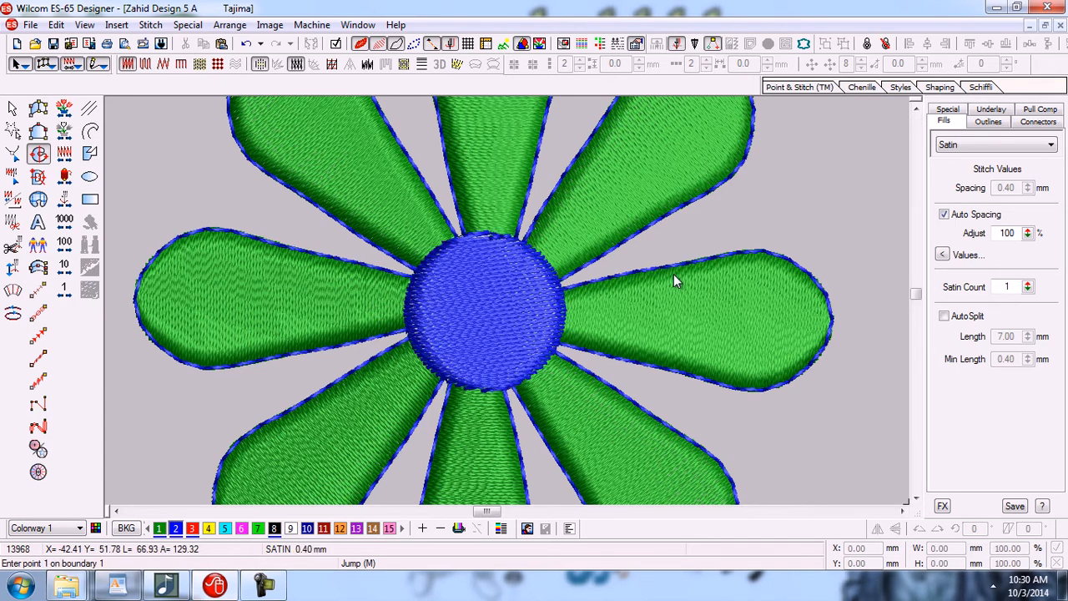
left_click(12, 108)
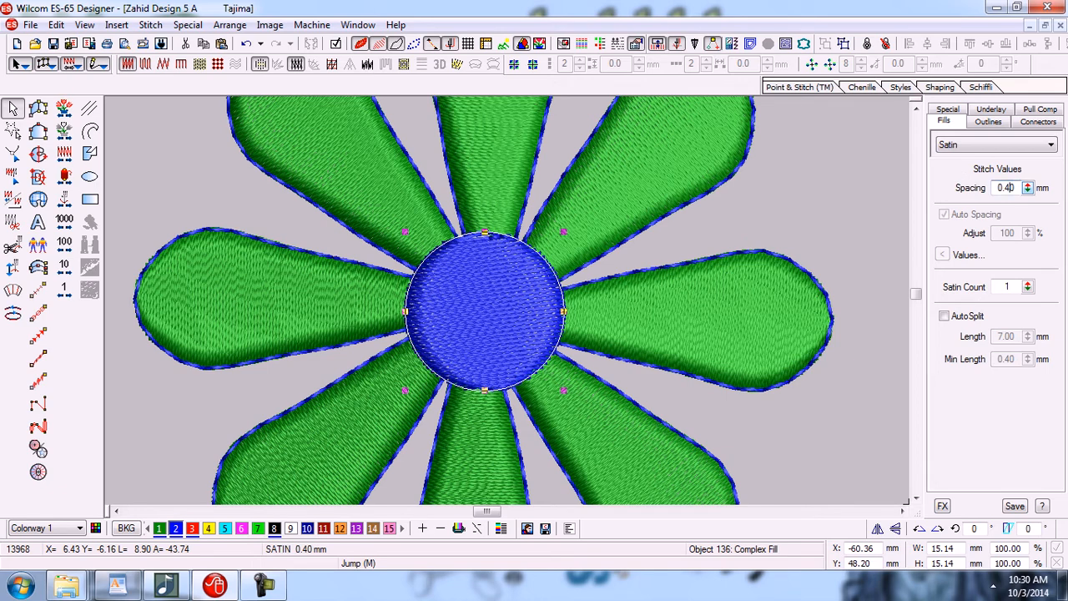
key("Return")
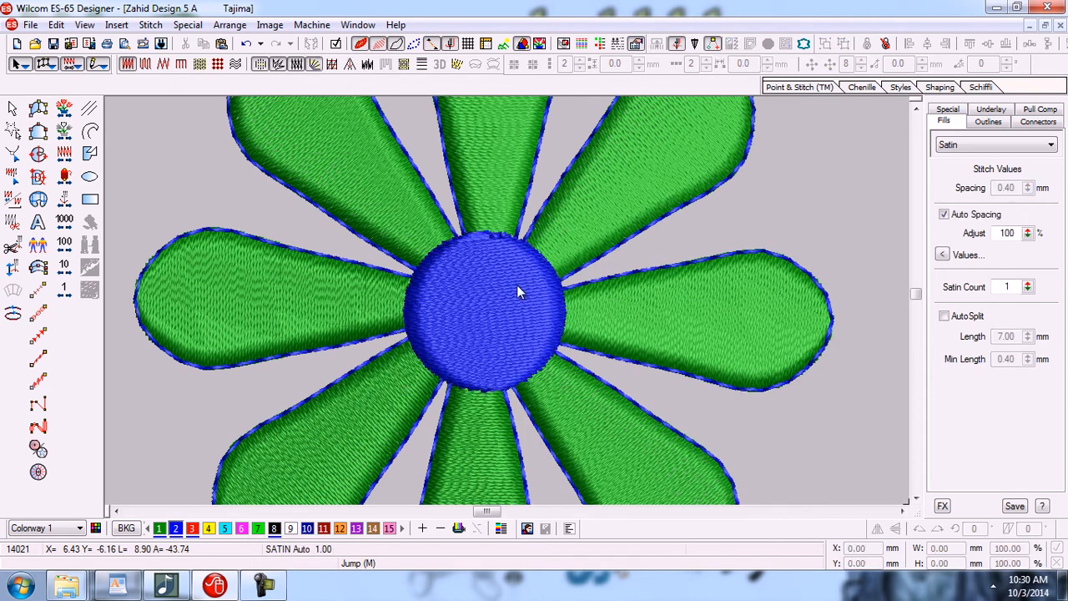
Move the filled circle aside to select the vector circle beneath it, and undo the accidental petal move and the circle move
left_click_drag(517, 284, 415, 287)
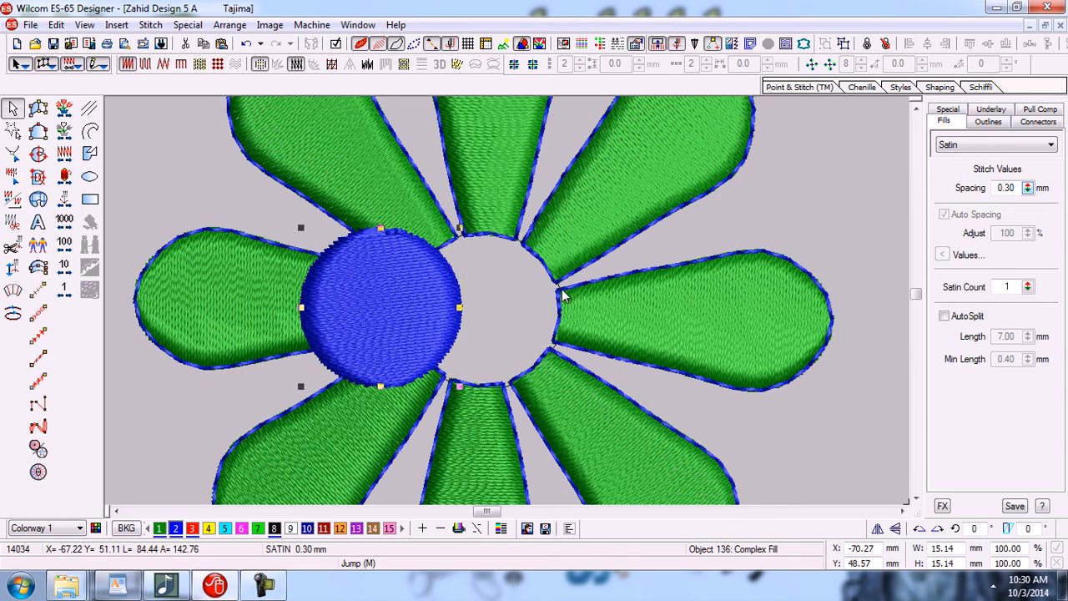
left_click_drag(559, 285, 587, 279)
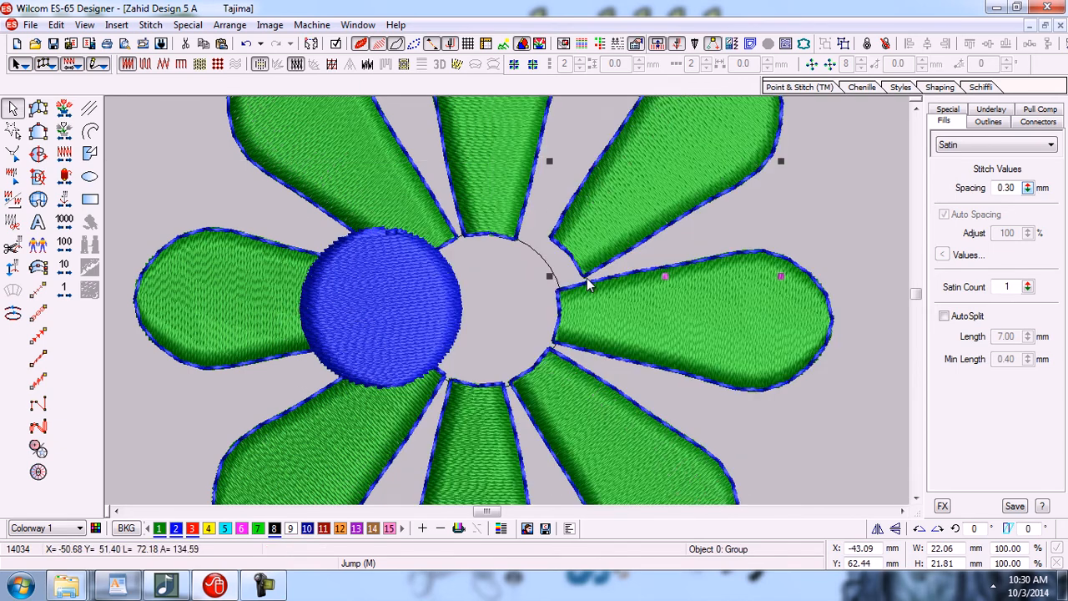
left_click(541, 256)
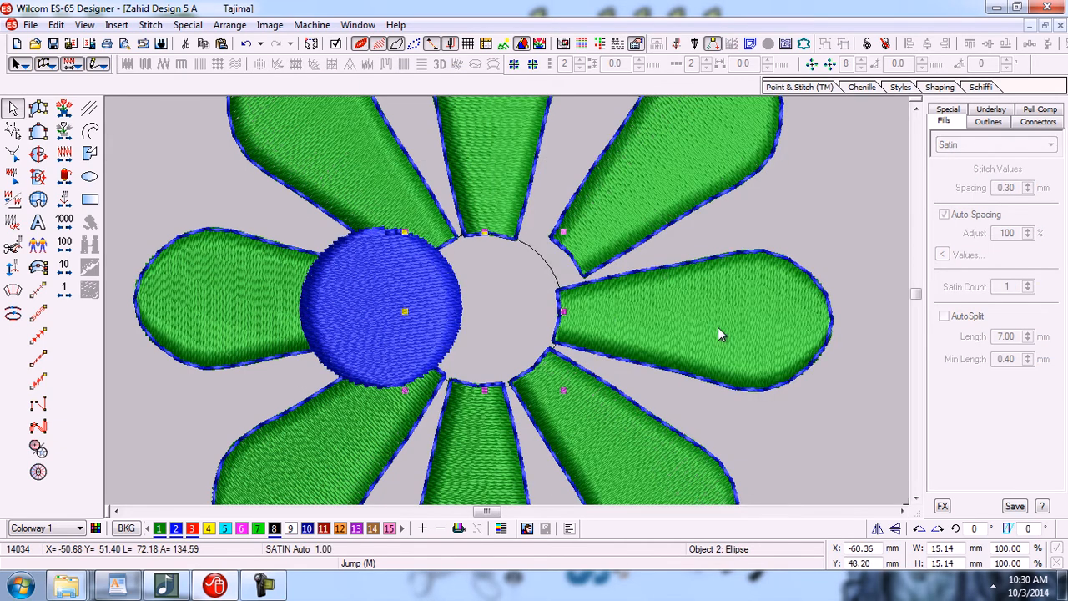
key("ctrl+z")
key("ctrl+z")
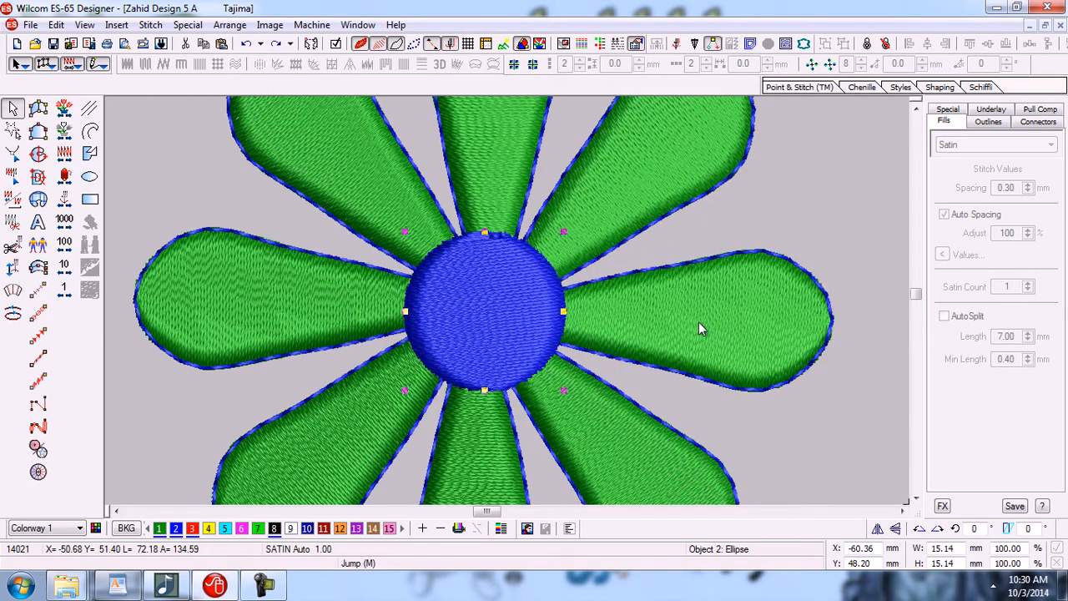
Convert the selected vector circle into a Backstitch outline around the flower centre, colour it red, and deselect it
left_click(44, 358)
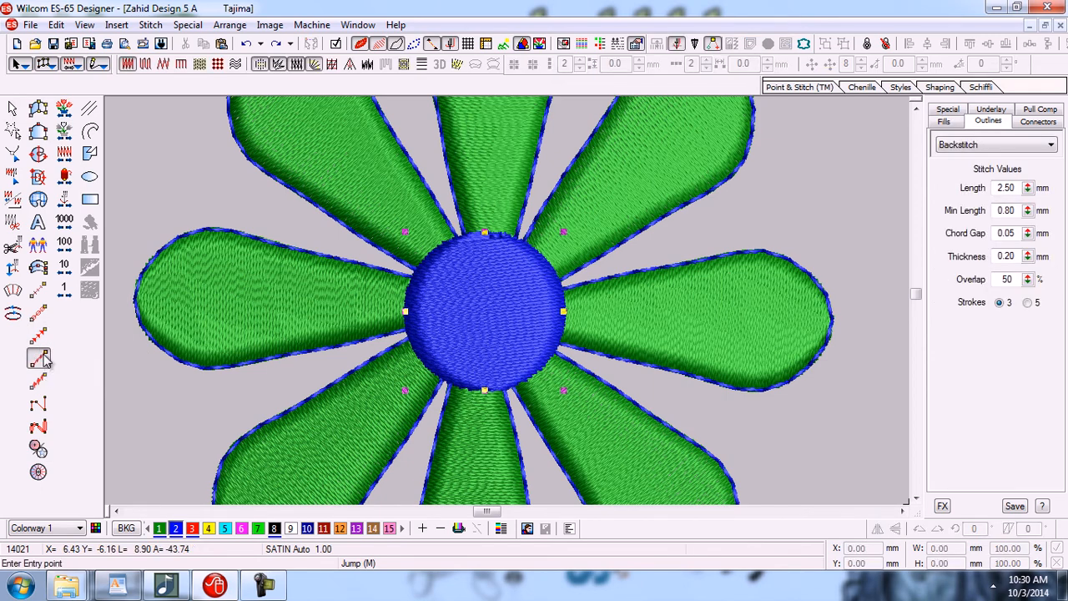
key("Return")
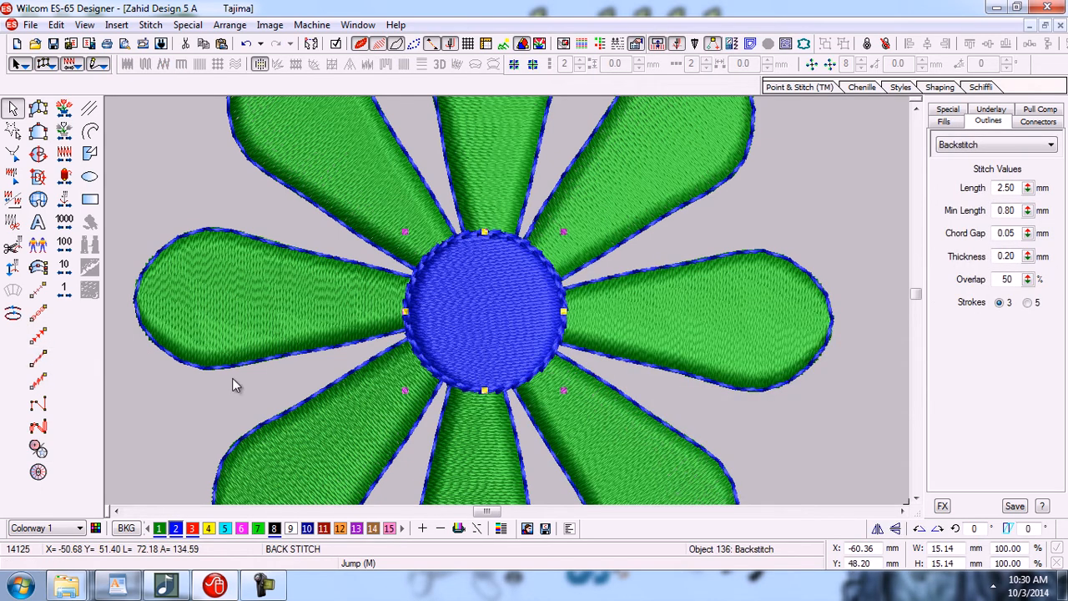
left_click(192, 528)
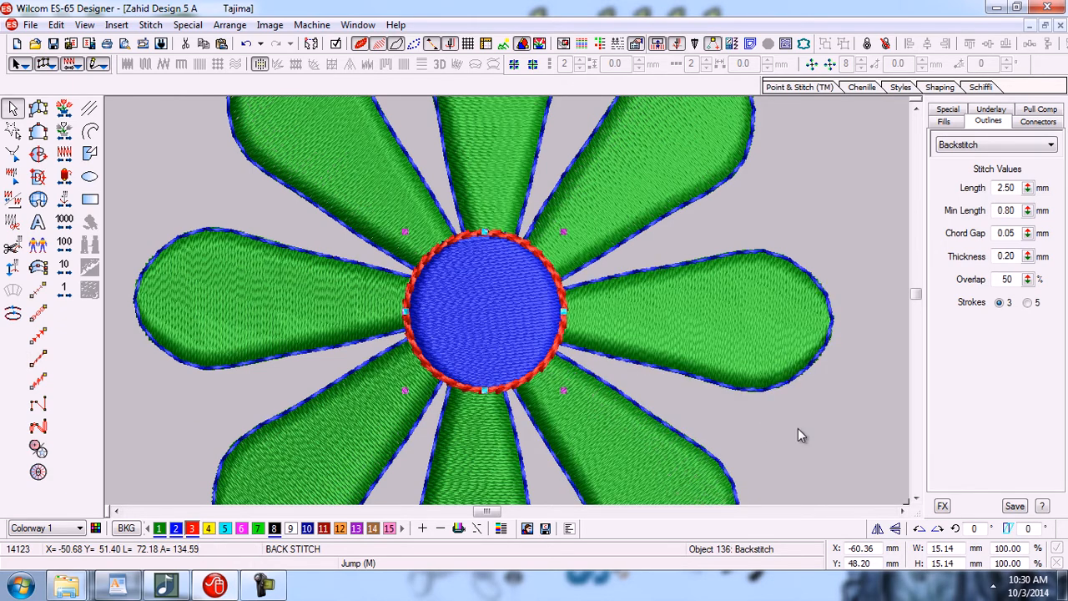
key("0")
key("Escape")
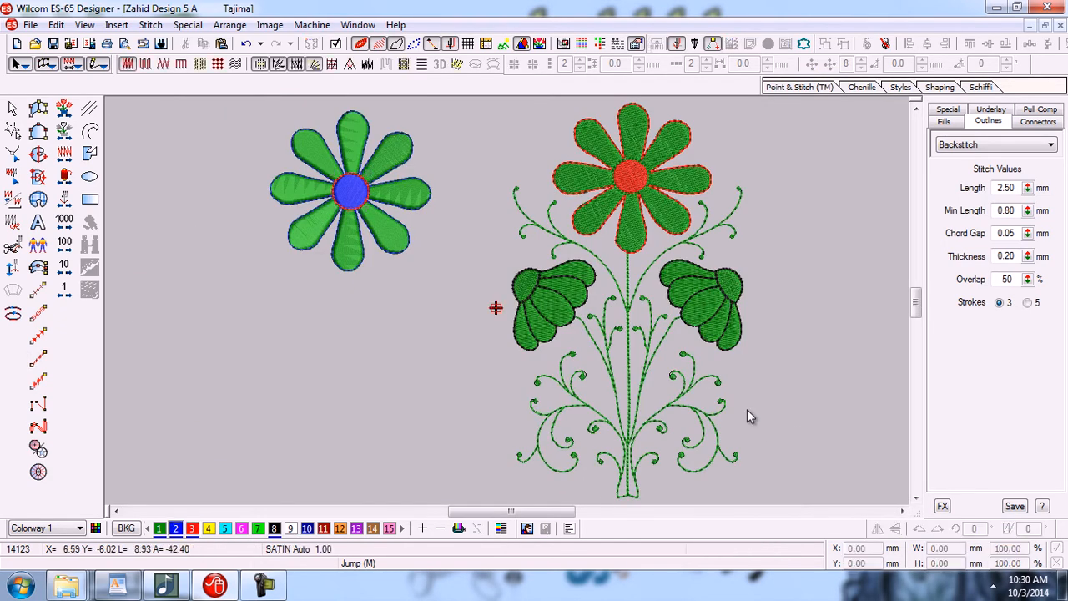
Show the backdrop artwork and examine how the stitched flower fits over it
key("d")
key("b")
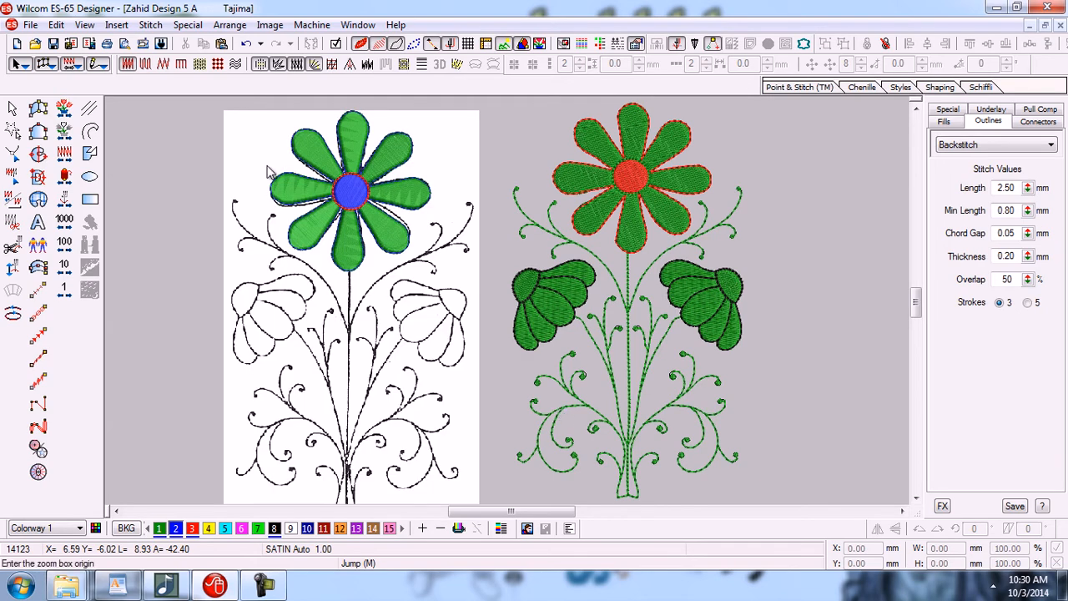
left_click_drag(222, 101, 489, 303)
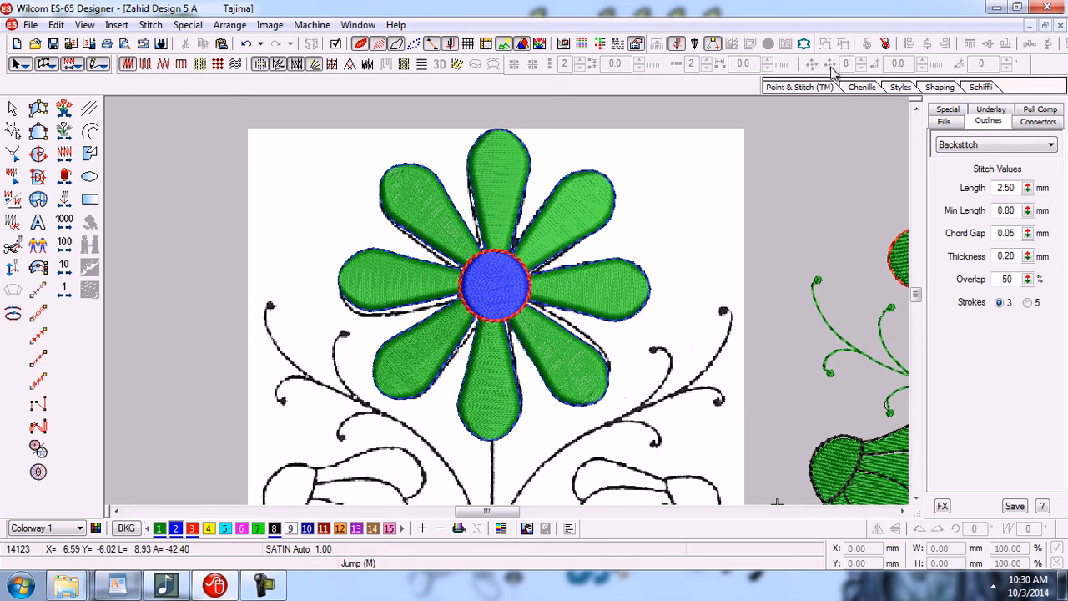
Examine the finished sample flower beside the artwork up close, and minimize the program window
key("0")
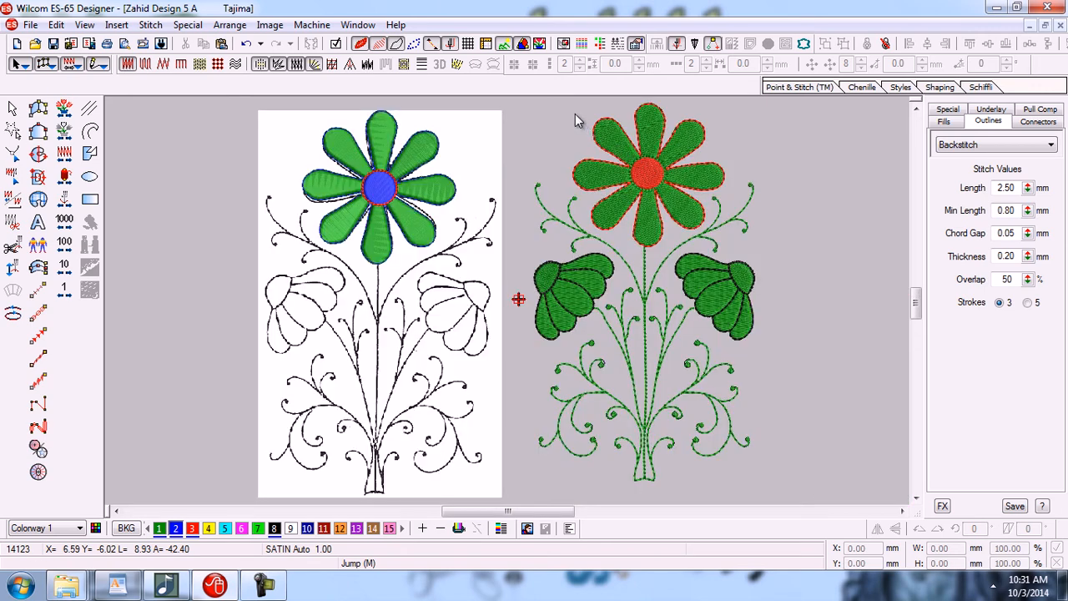
key("b")
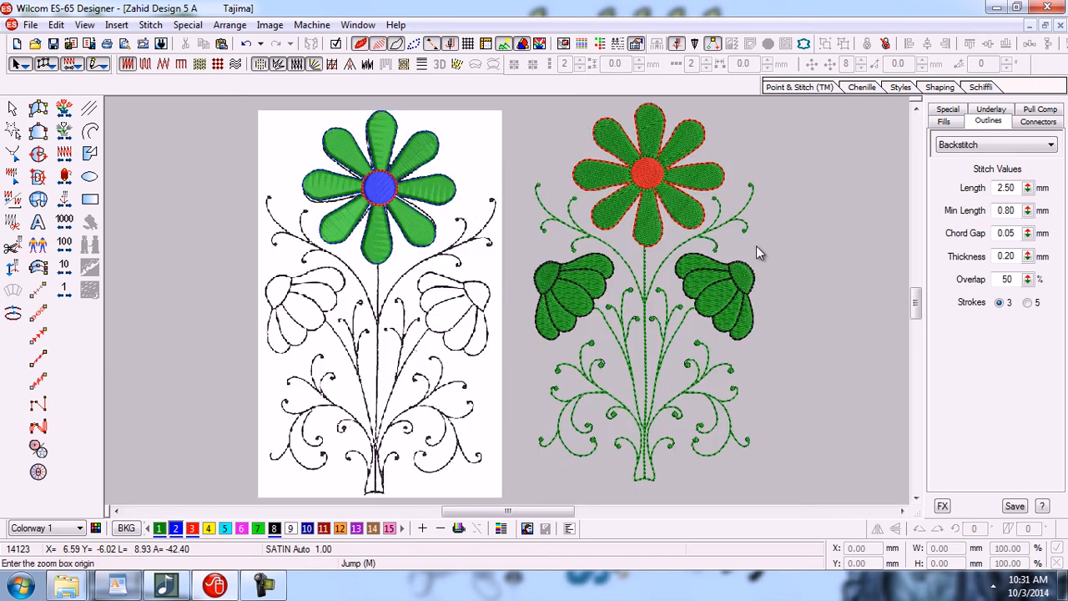
left_click_drag(756, 245, 564, 101)
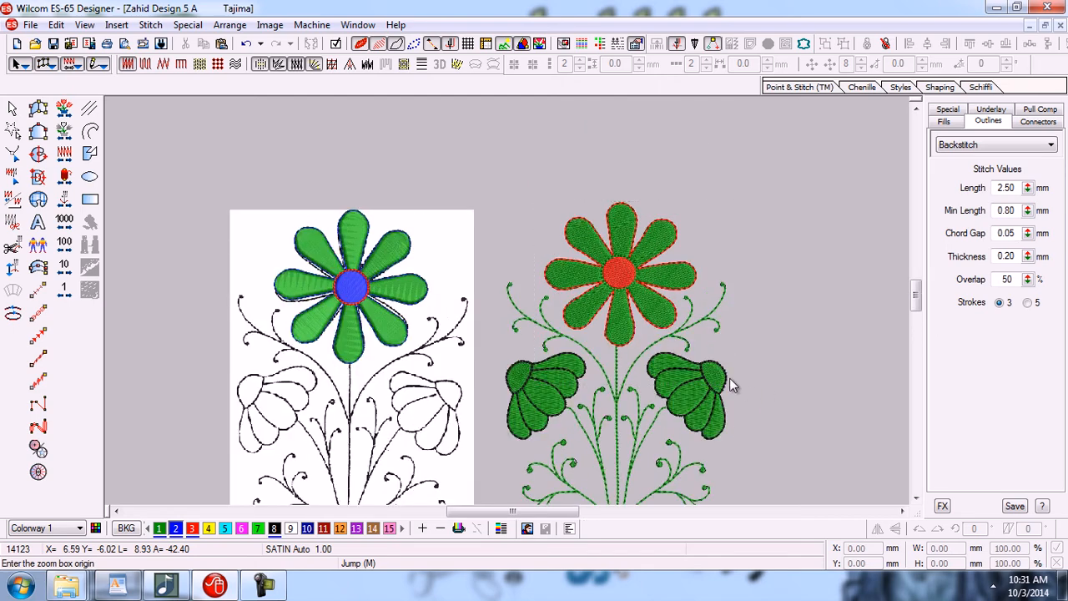
left_click_drag(729, 378, 721, 372)
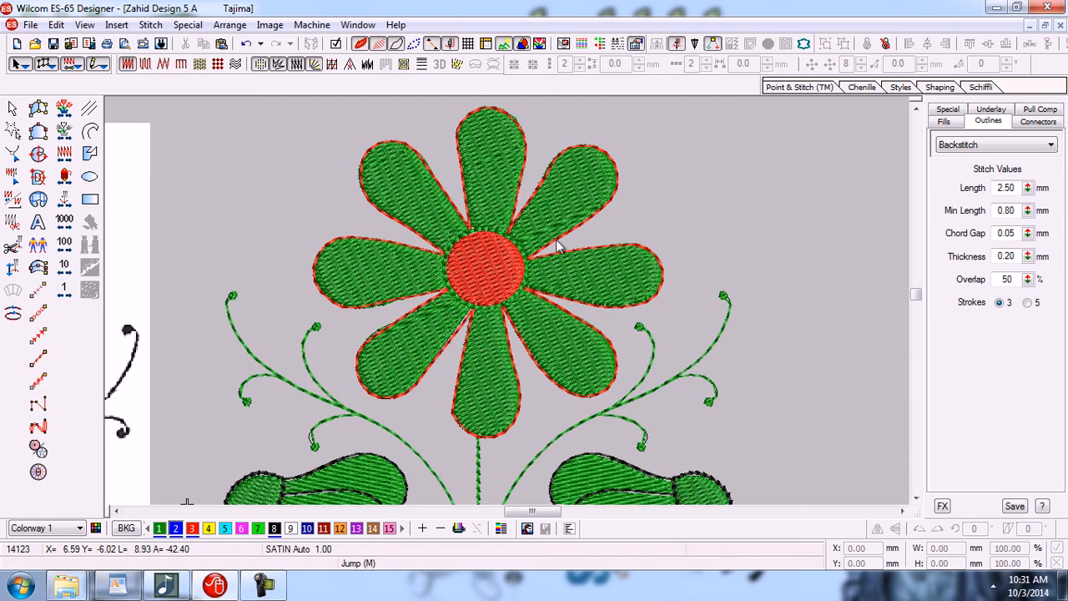
left_click(995, 7)
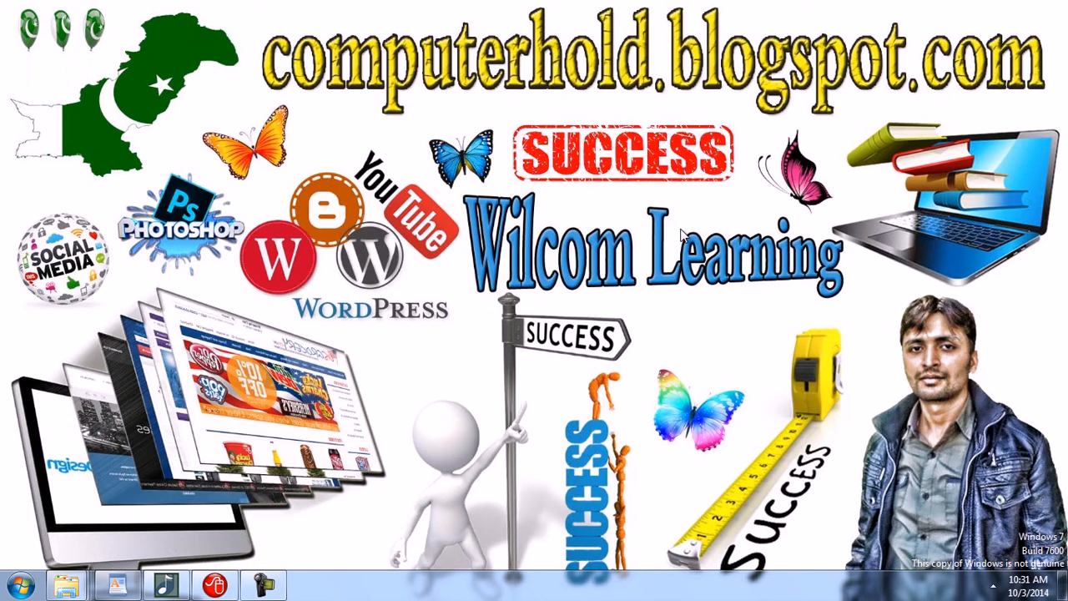